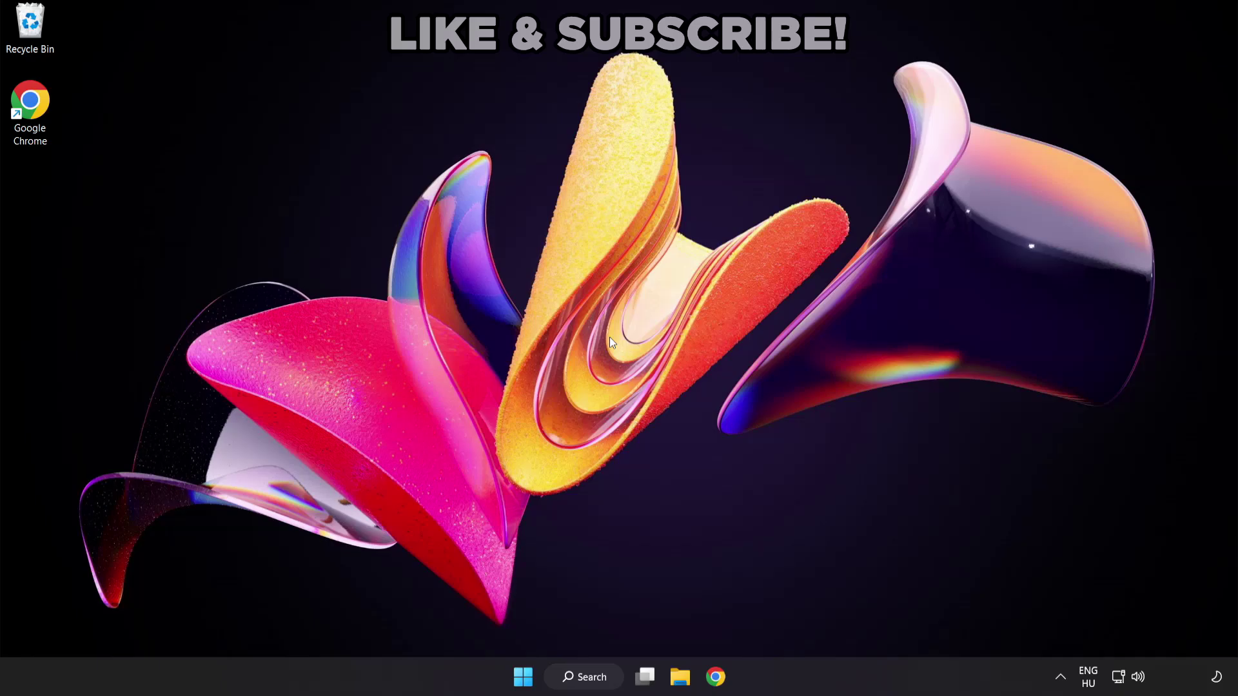
Search Windows for 'device manager'
click(598, 682)
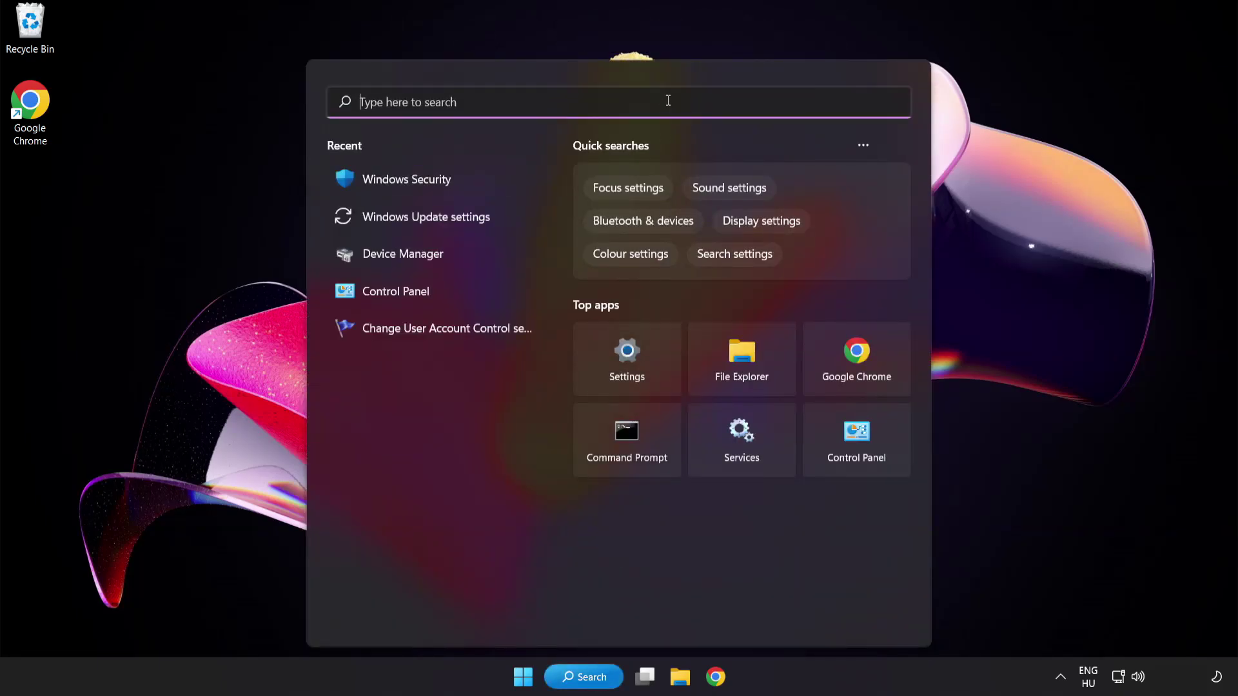
text(device manag)
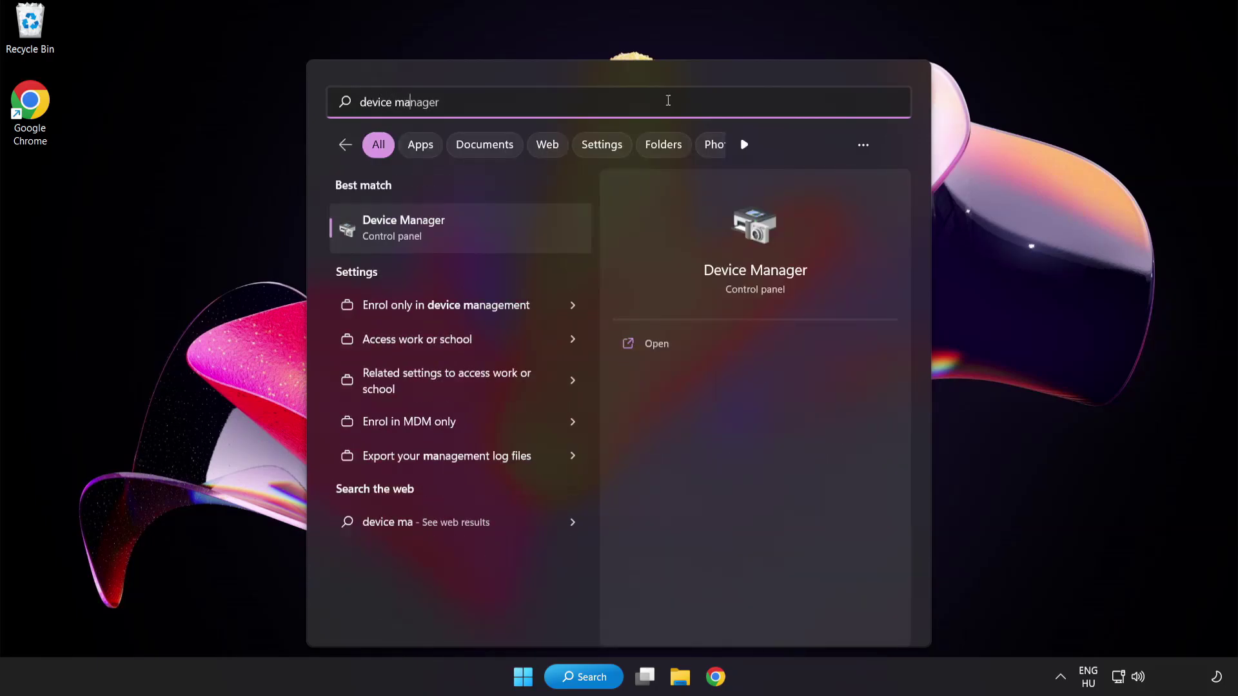
text(er)
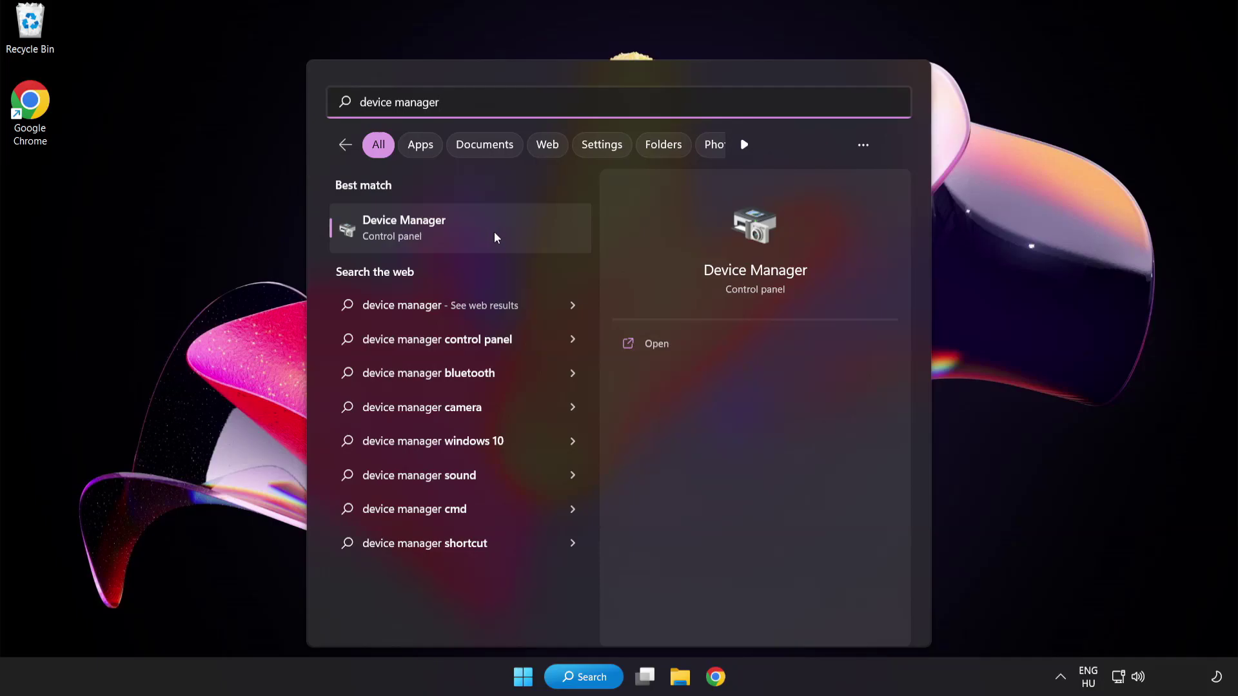
Open Device Manager, expand Display adapters and select the VMware SVGA 3D adapter
click(494, 233)
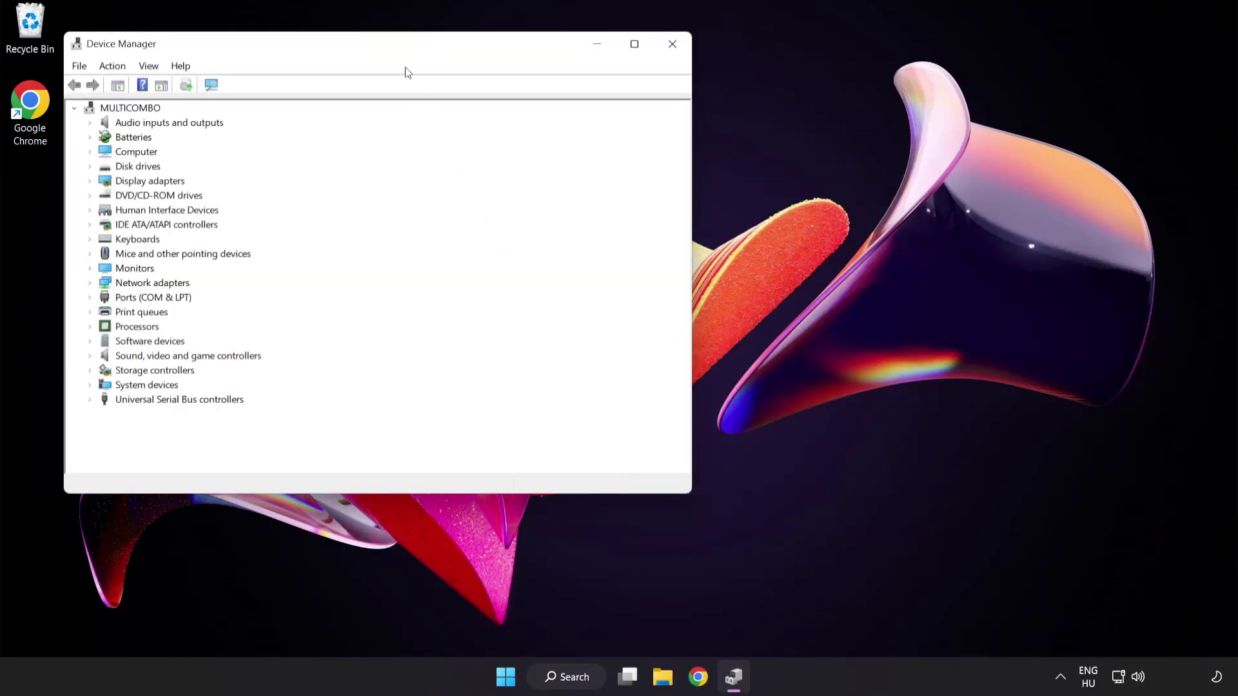
drag(398, 44, 607, 129)
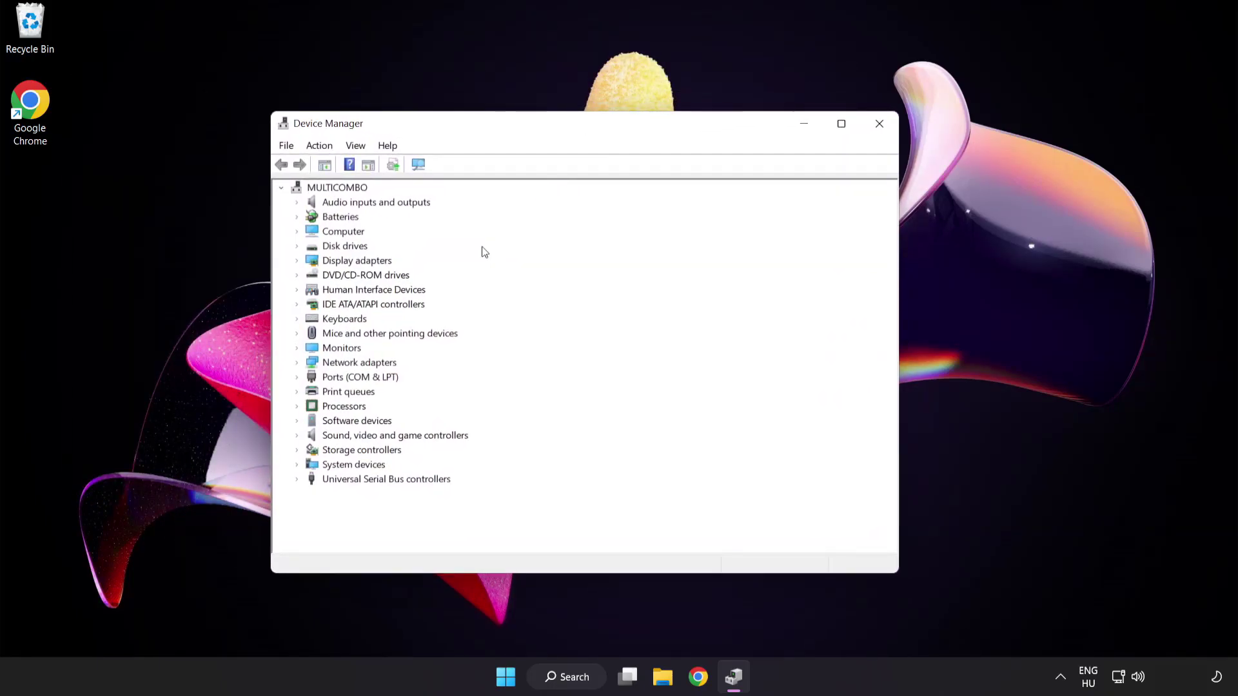
click(383, 266)
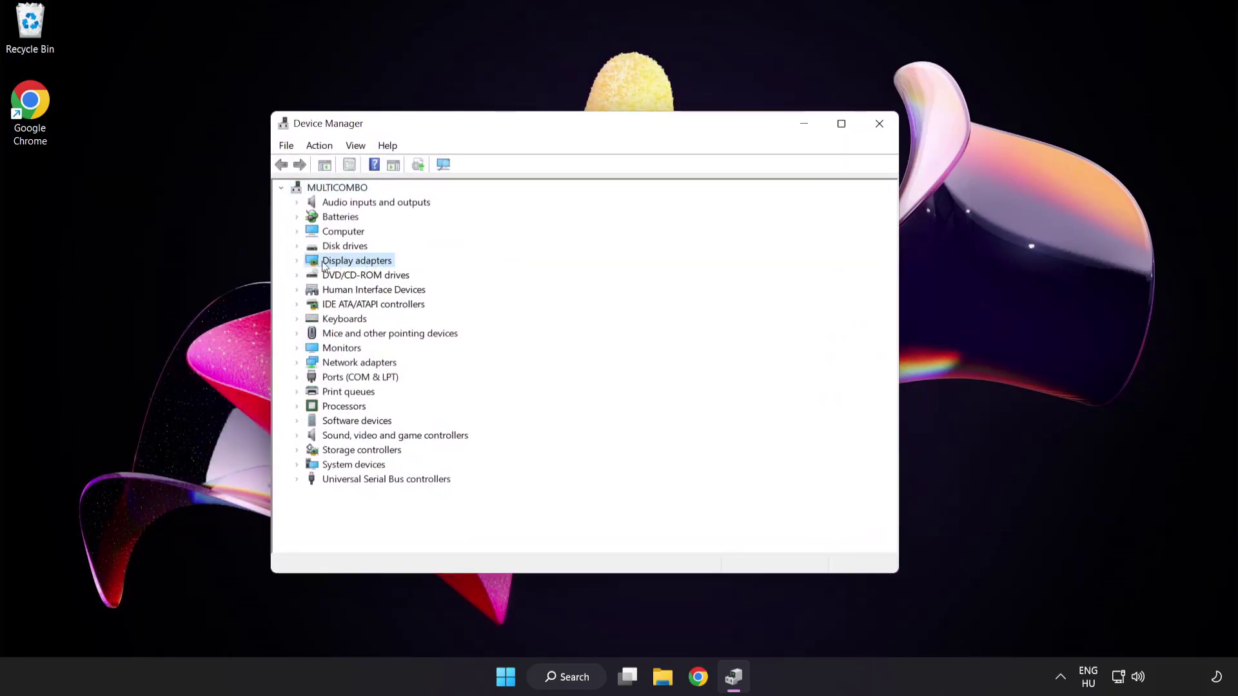
click(298, 262)
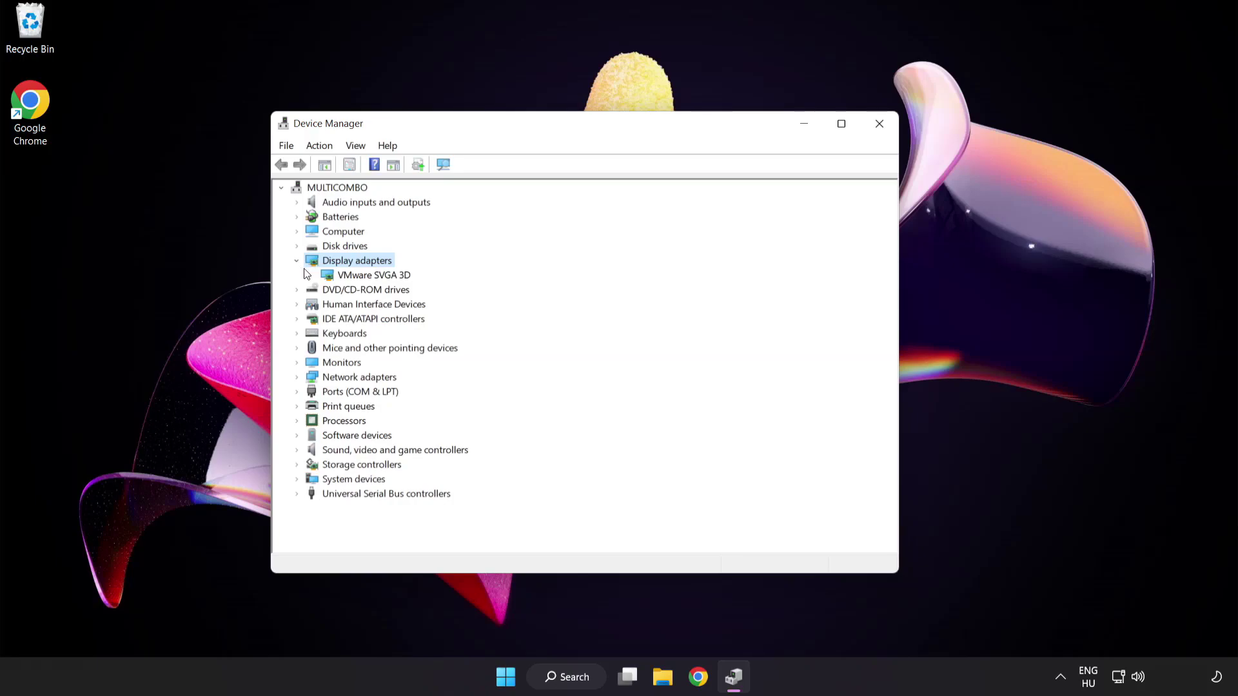
click(327, 279)
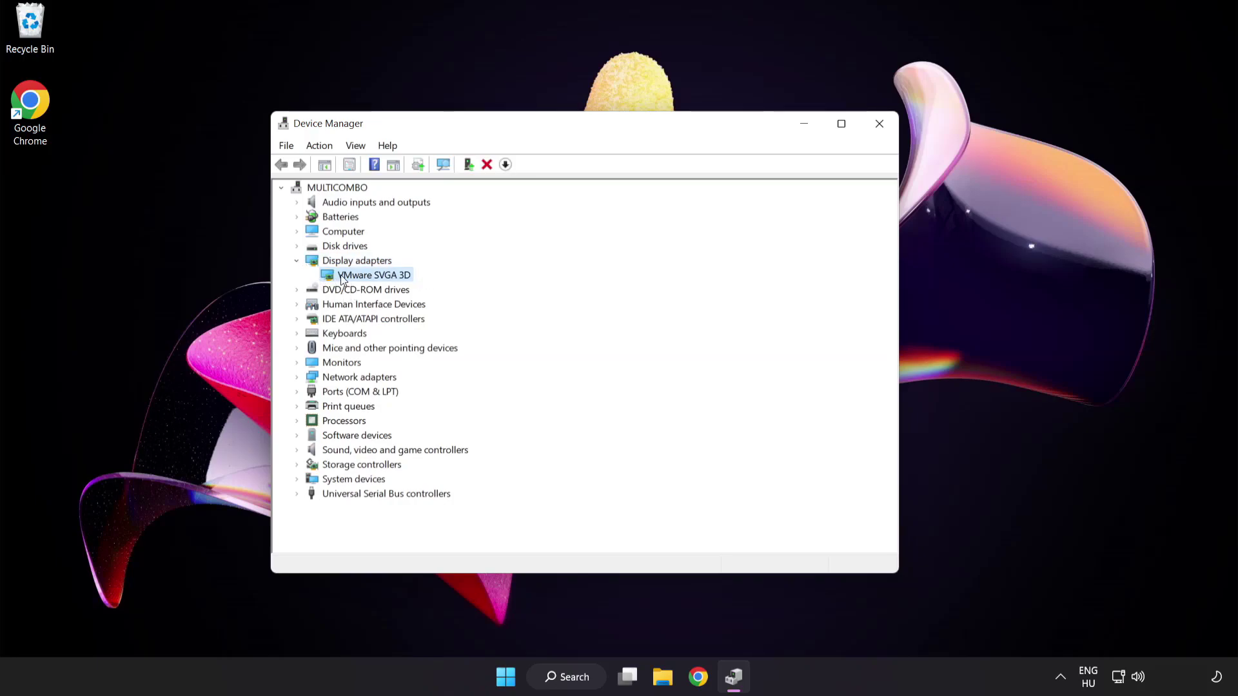
Search automatically for a VMware SVGA 3D driver update, finding the best driver already installed
right_click(364, 276)
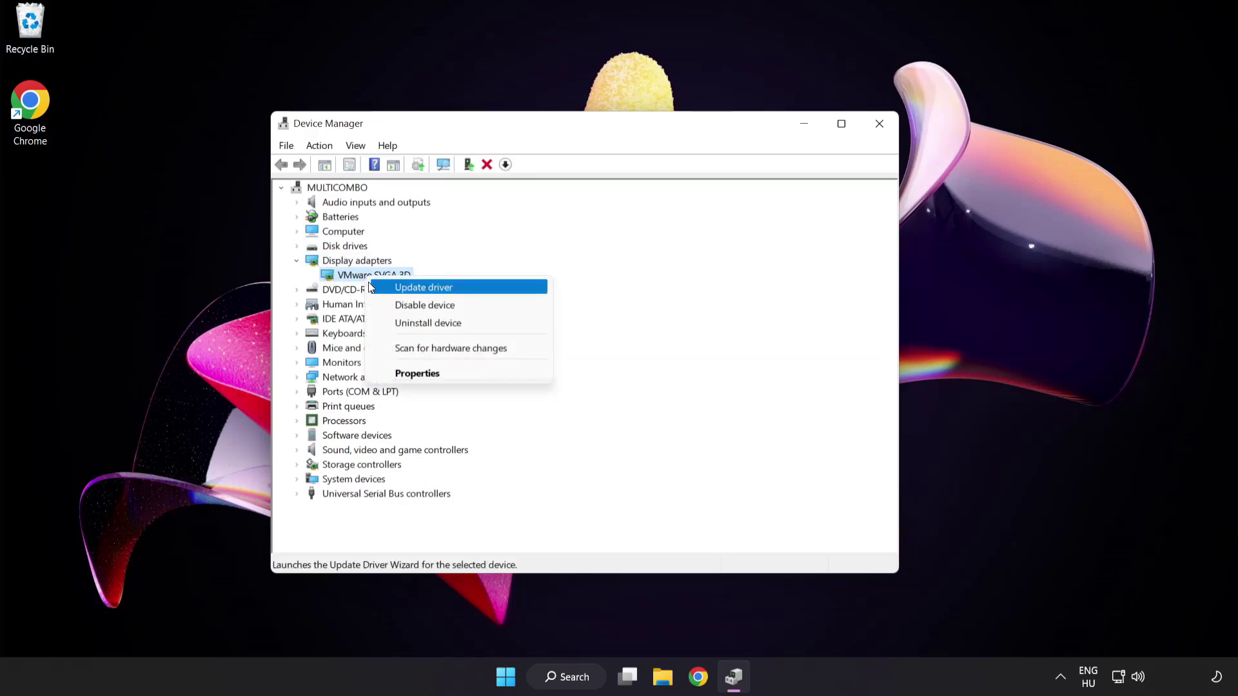
click(481, 289)
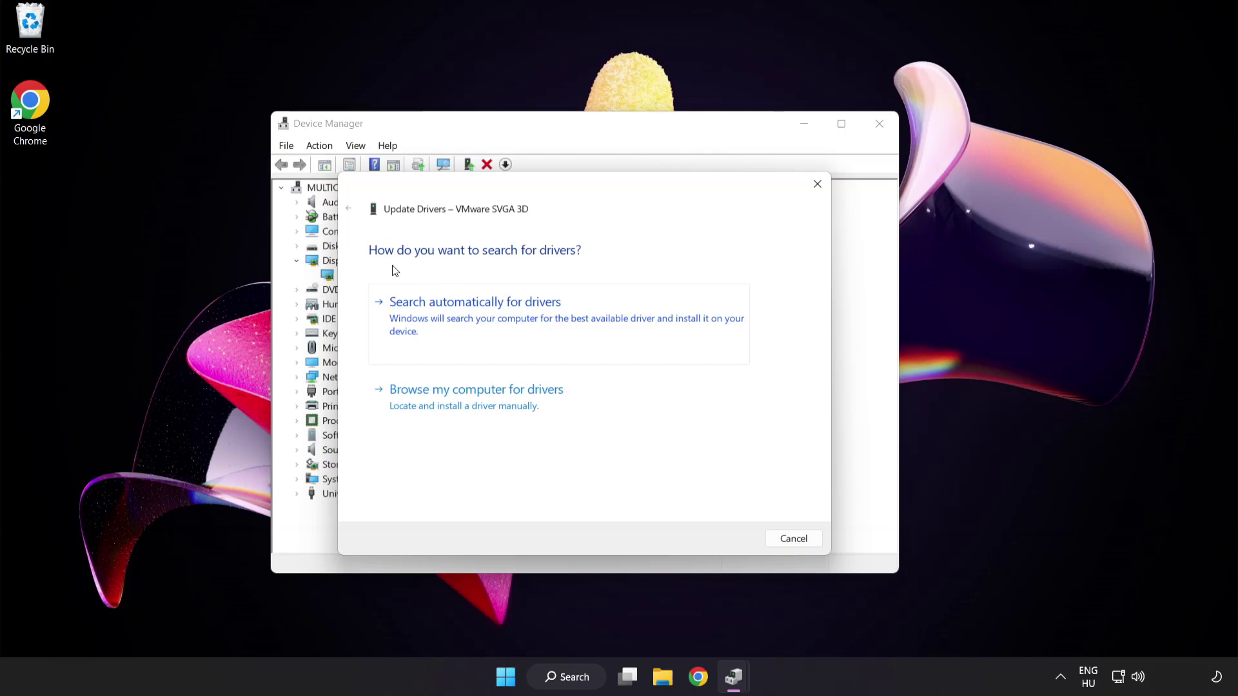
click(540, 320)
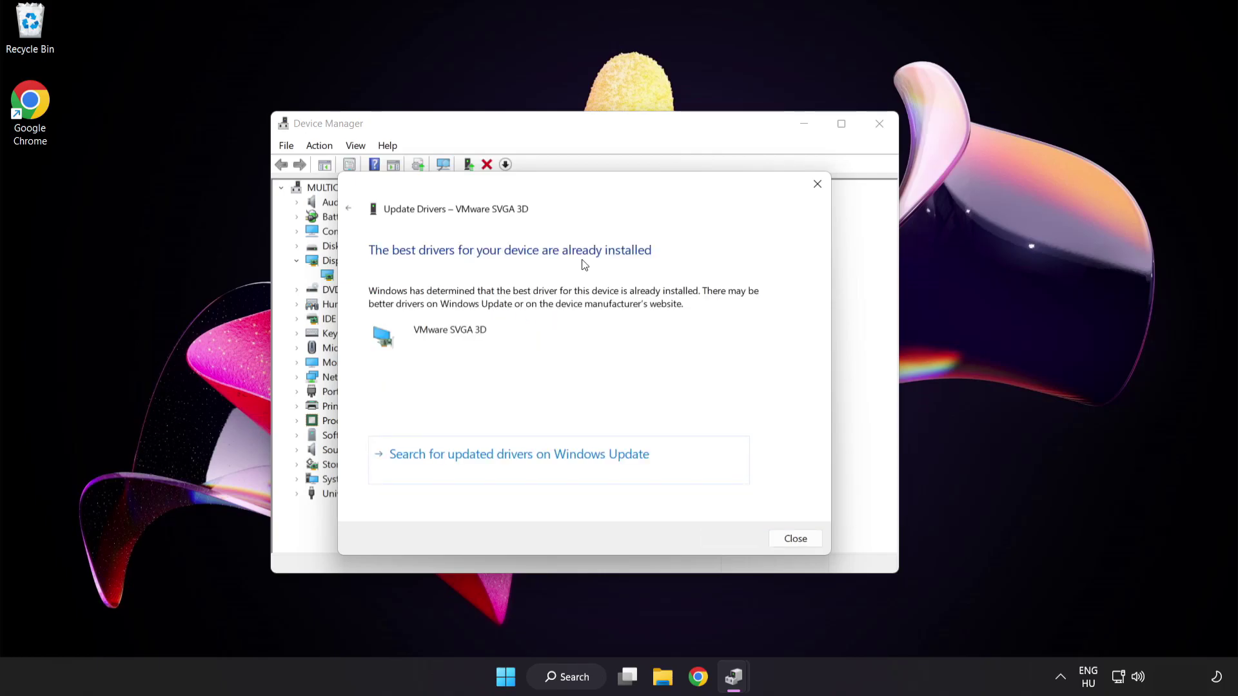
click(792, 540)
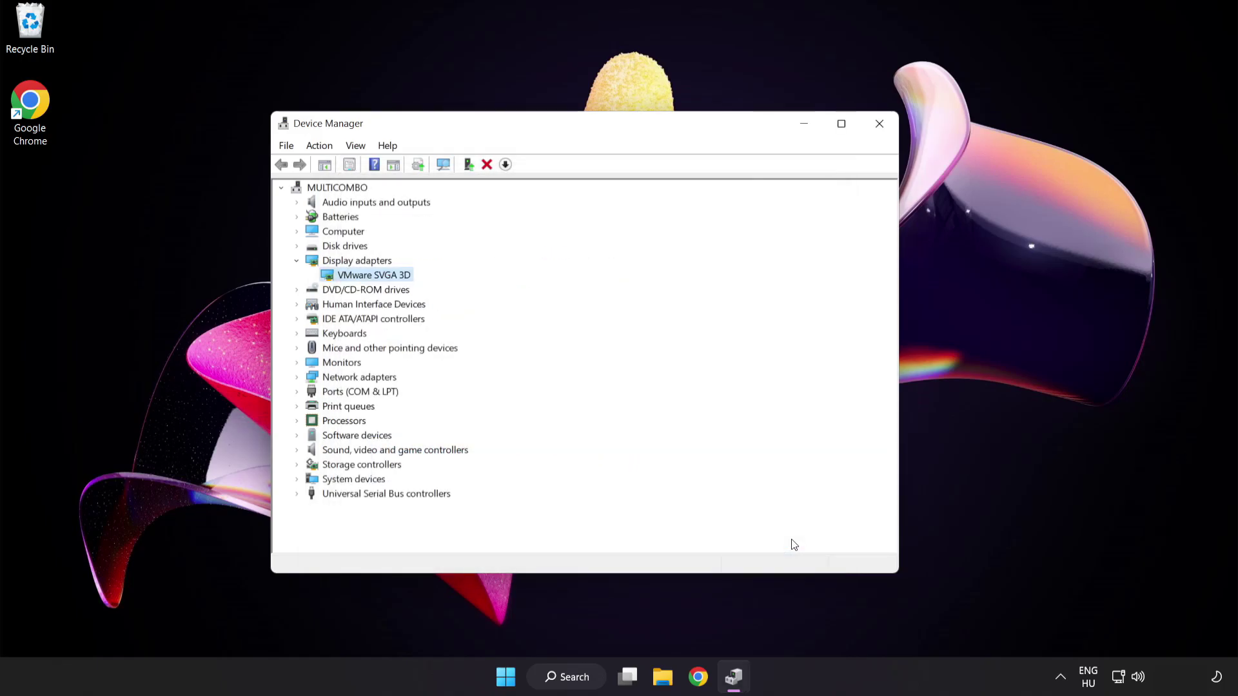
Close Device Manager and search Windows for 'update'
click(879, 129)
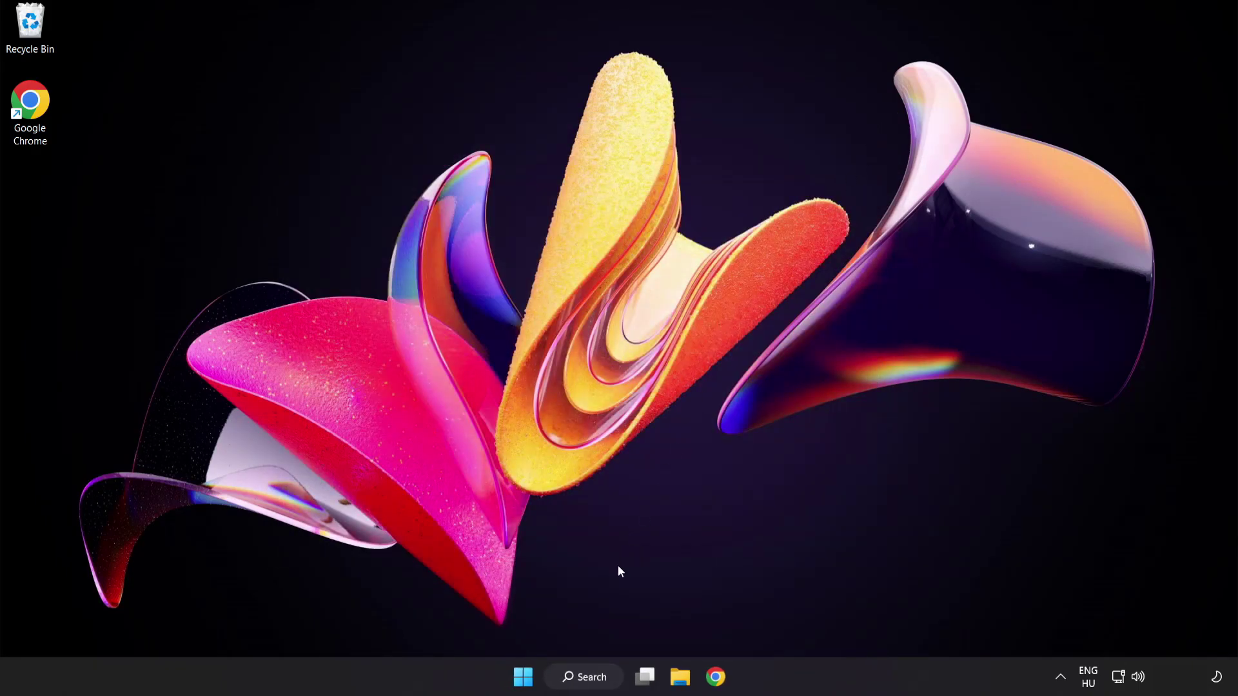
click(592, 677)
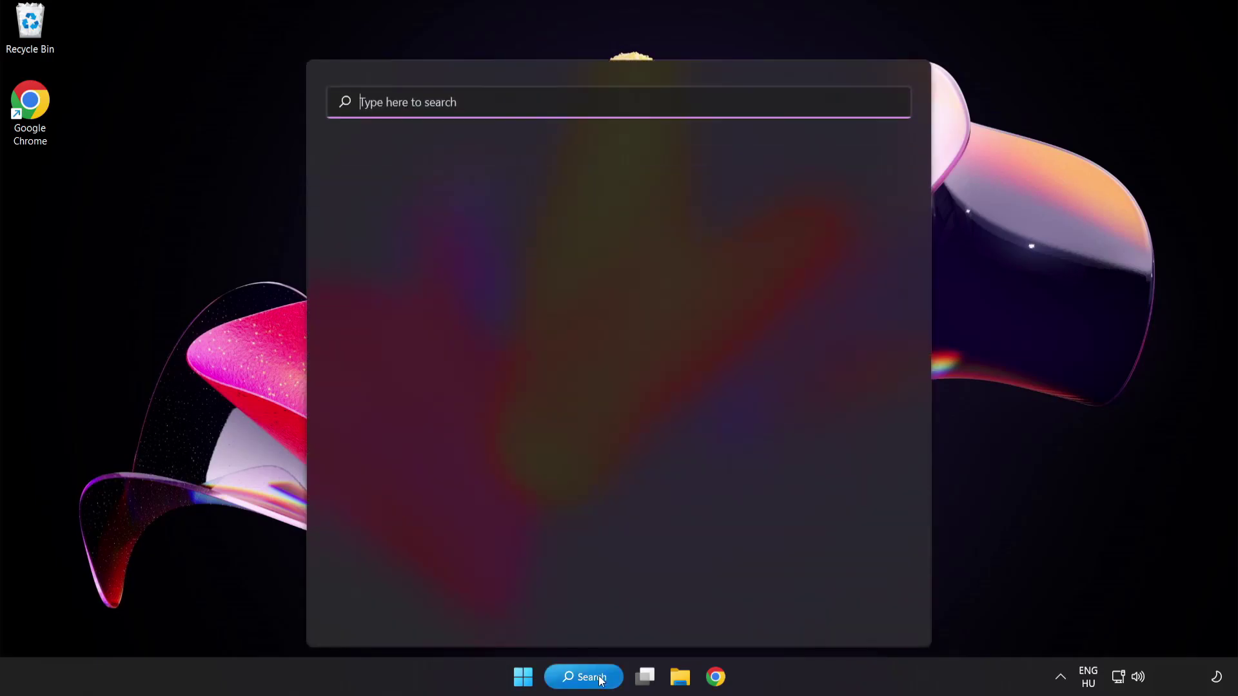
text(update)
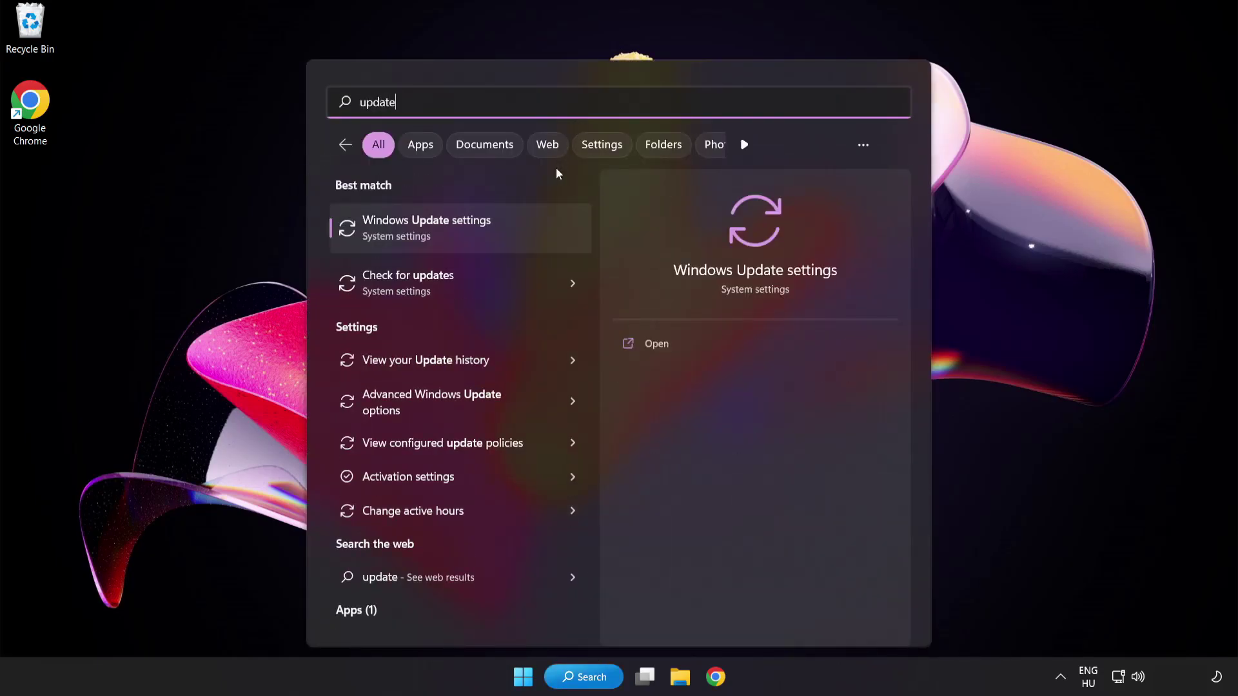
Check for updates in Windows Update, confirm 'You're up to date', and close Settings
click(474, 234)
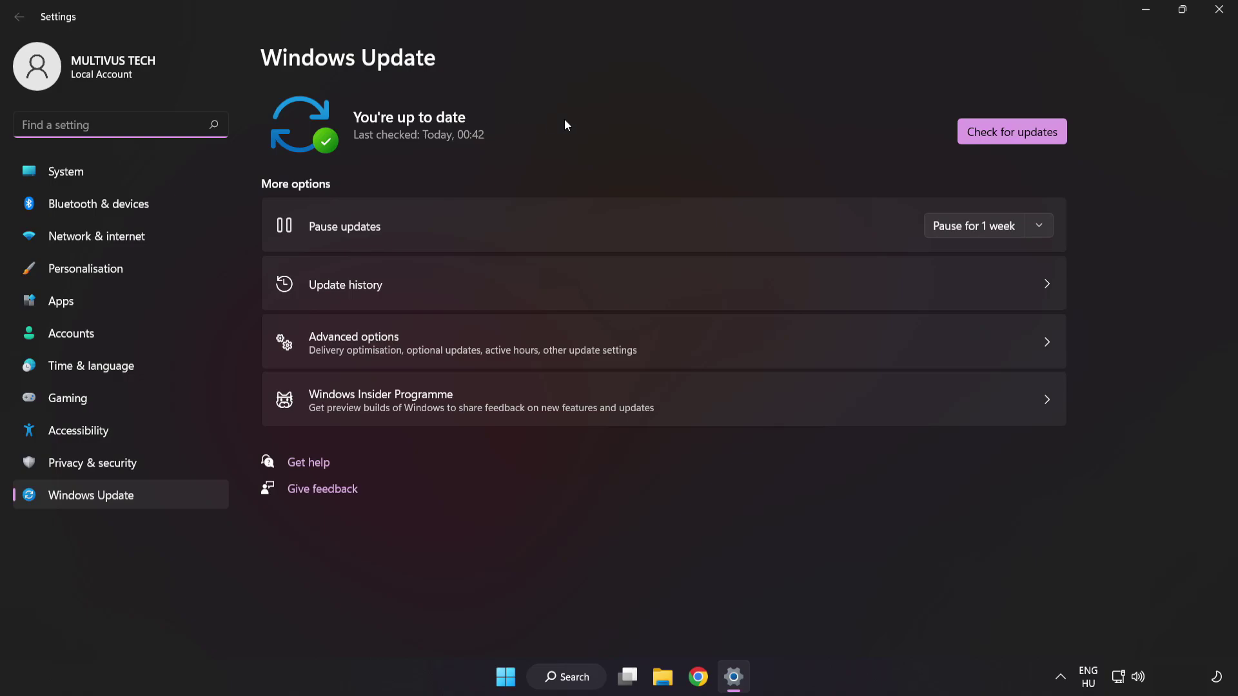
click(1007, 138)
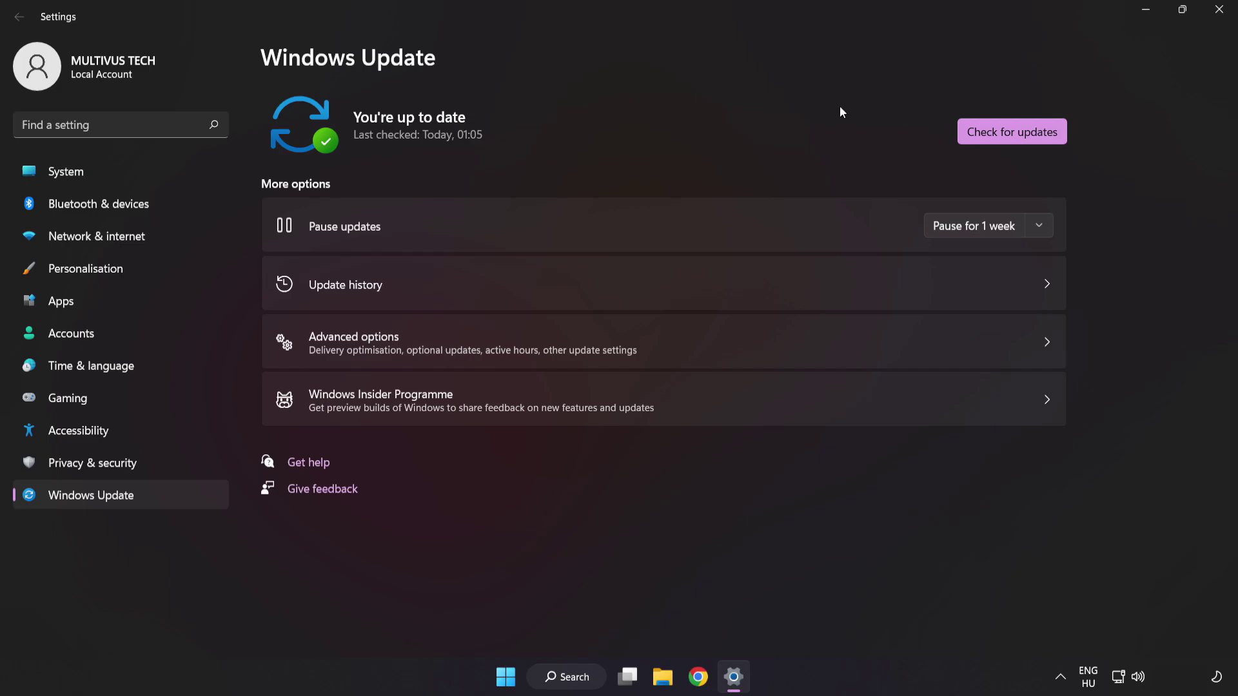
click(1218, 18)
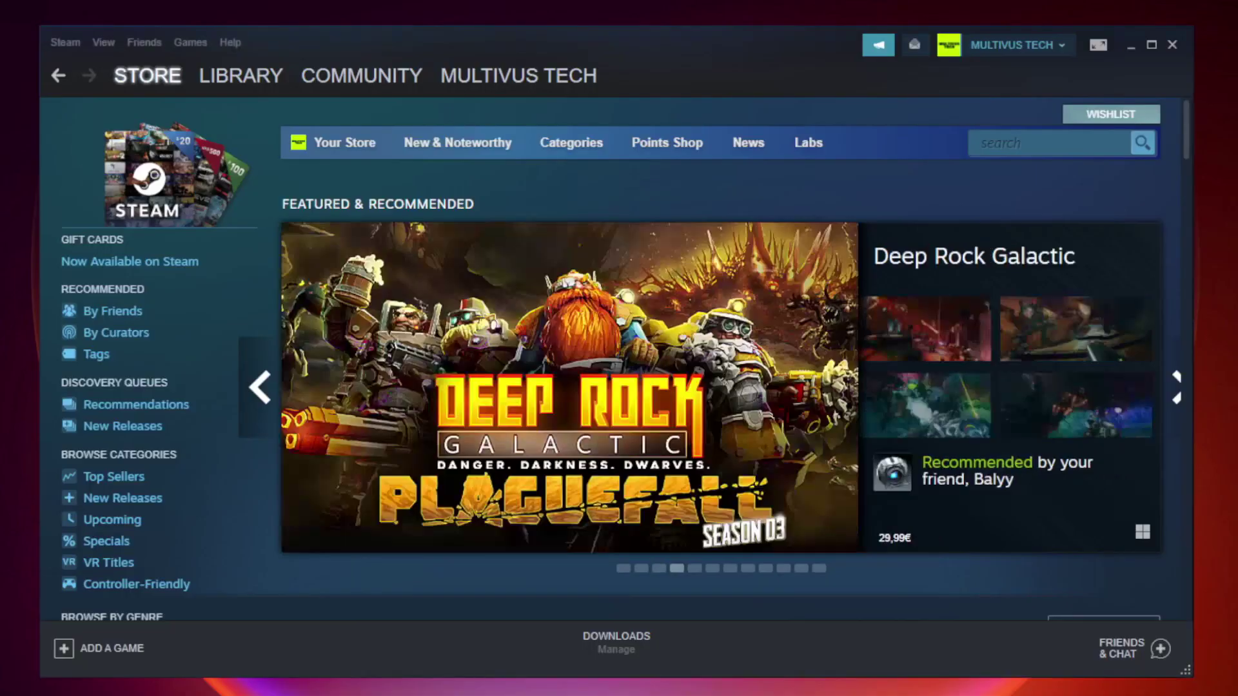
Switch Steam to the Library and bring up the context menu for YOUR NOT WORKING GAME
mouse_move(205, 84)
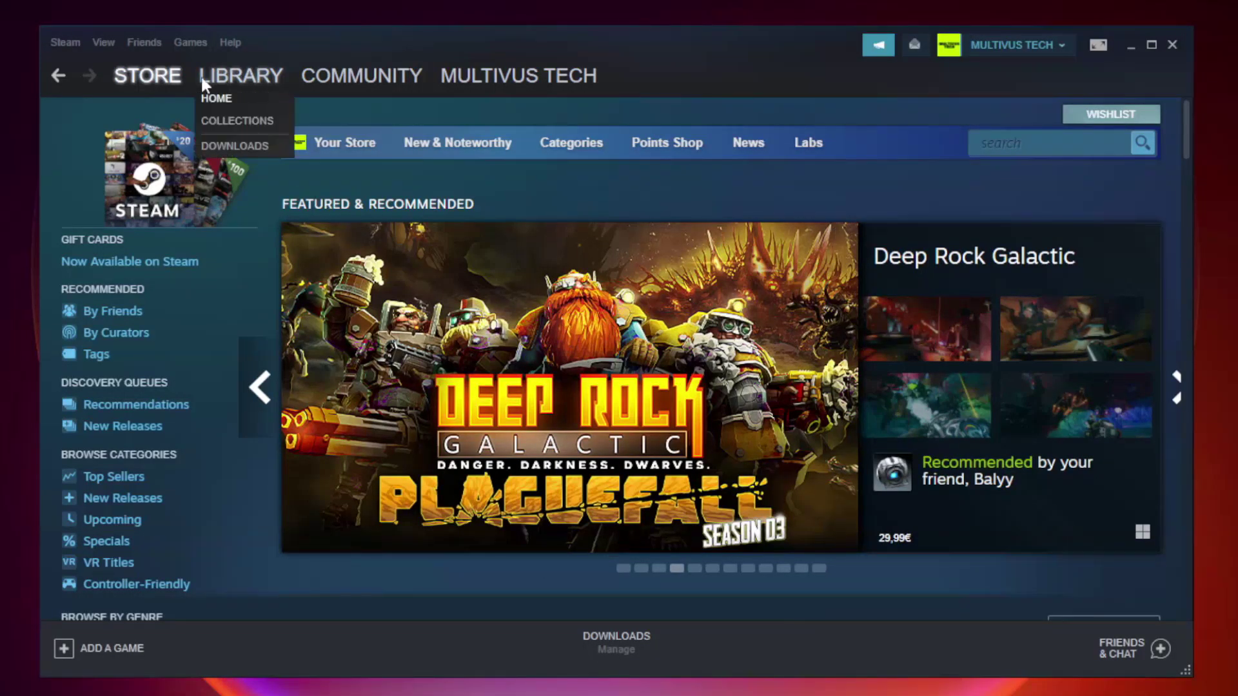
click(250, 82)
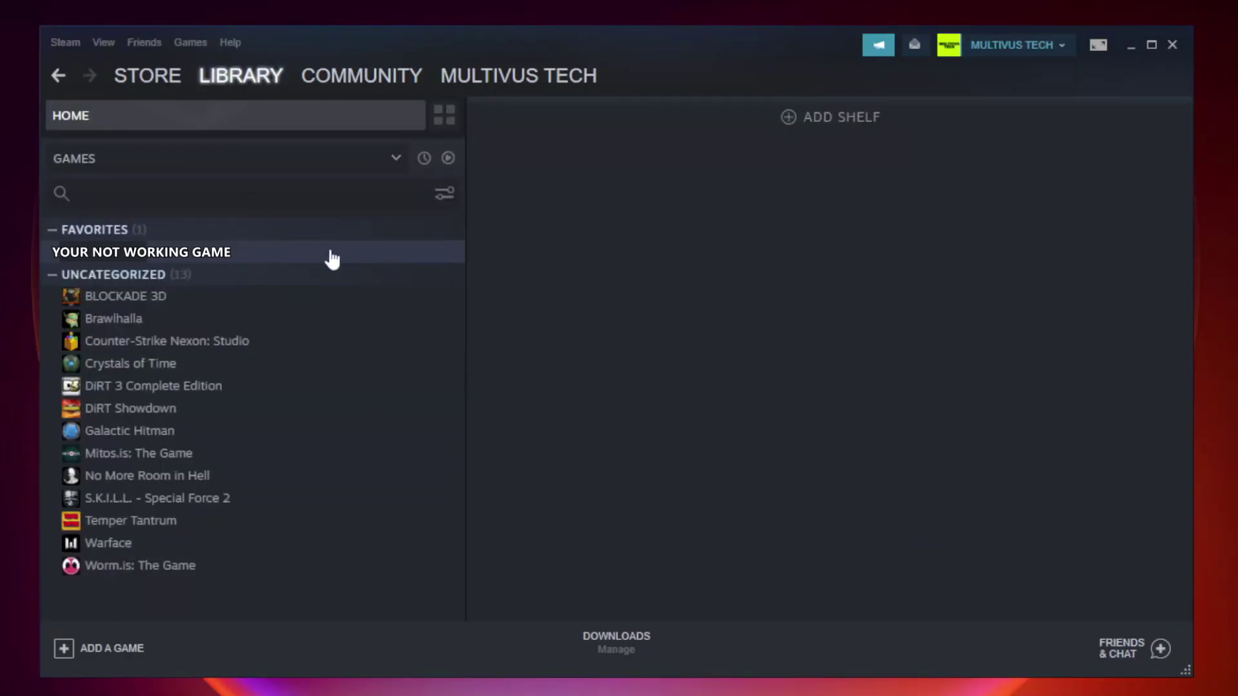
right_click(268, 258)
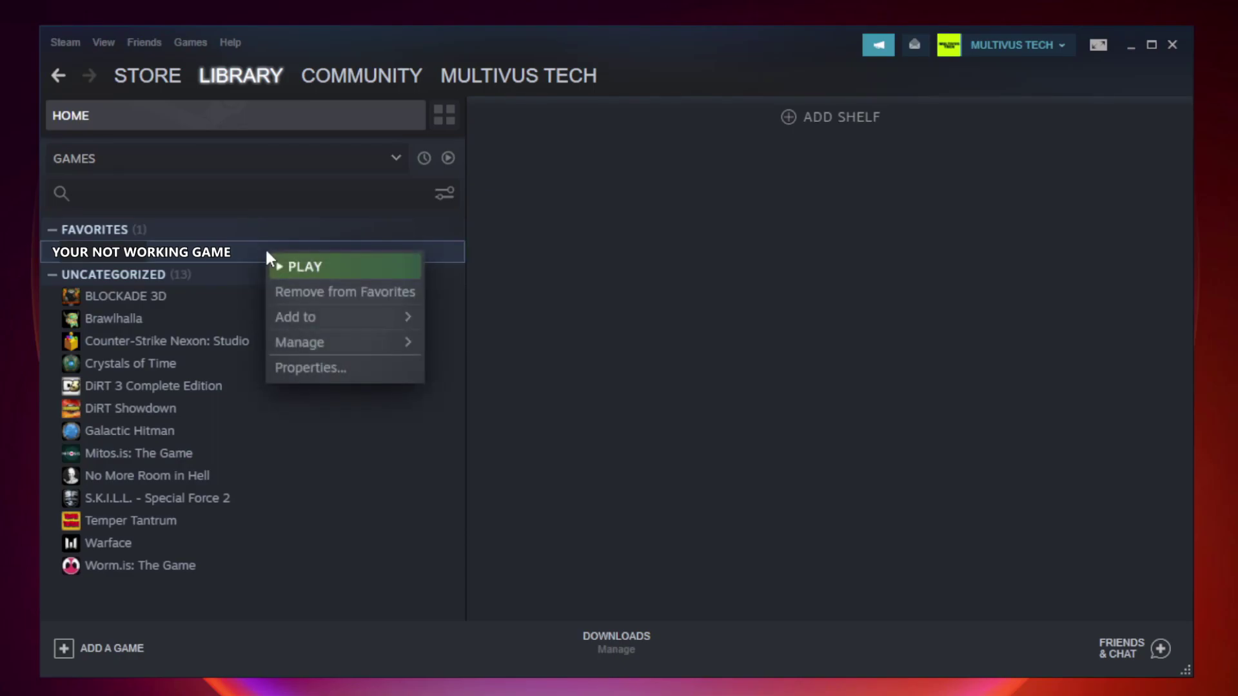
Verify the game's file integrity under Properties > Local Files, validating all 9192 files
click(341, 365)
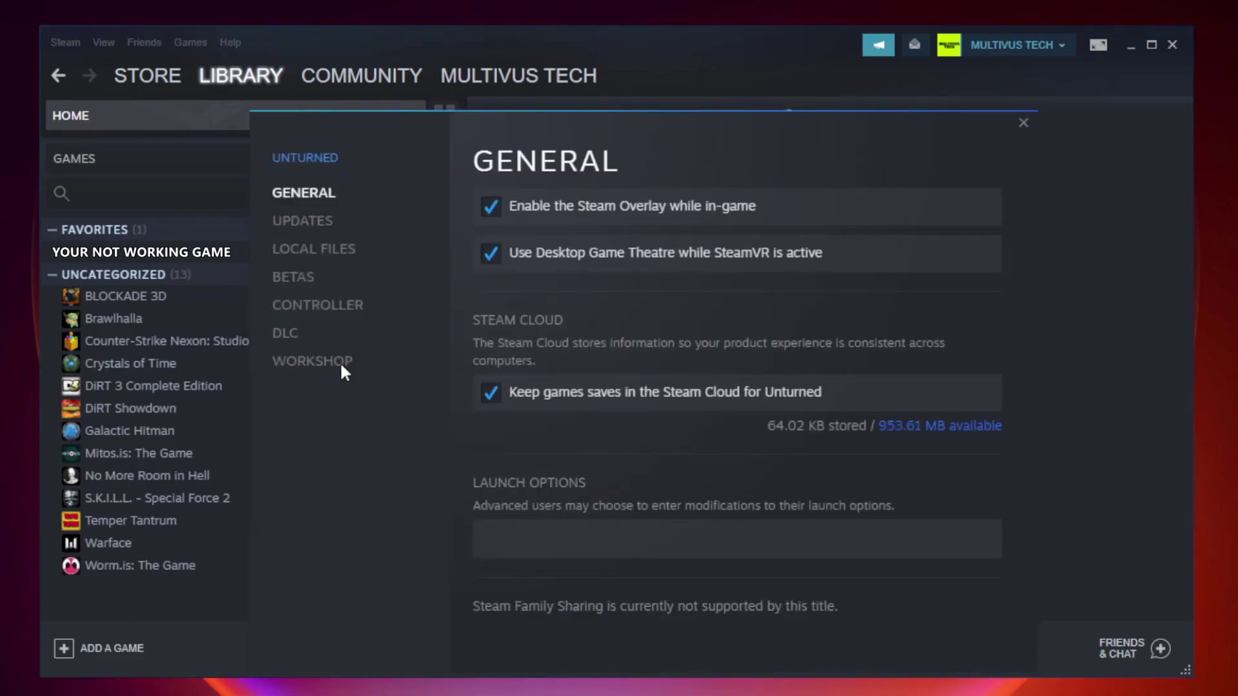
click(330, 258)
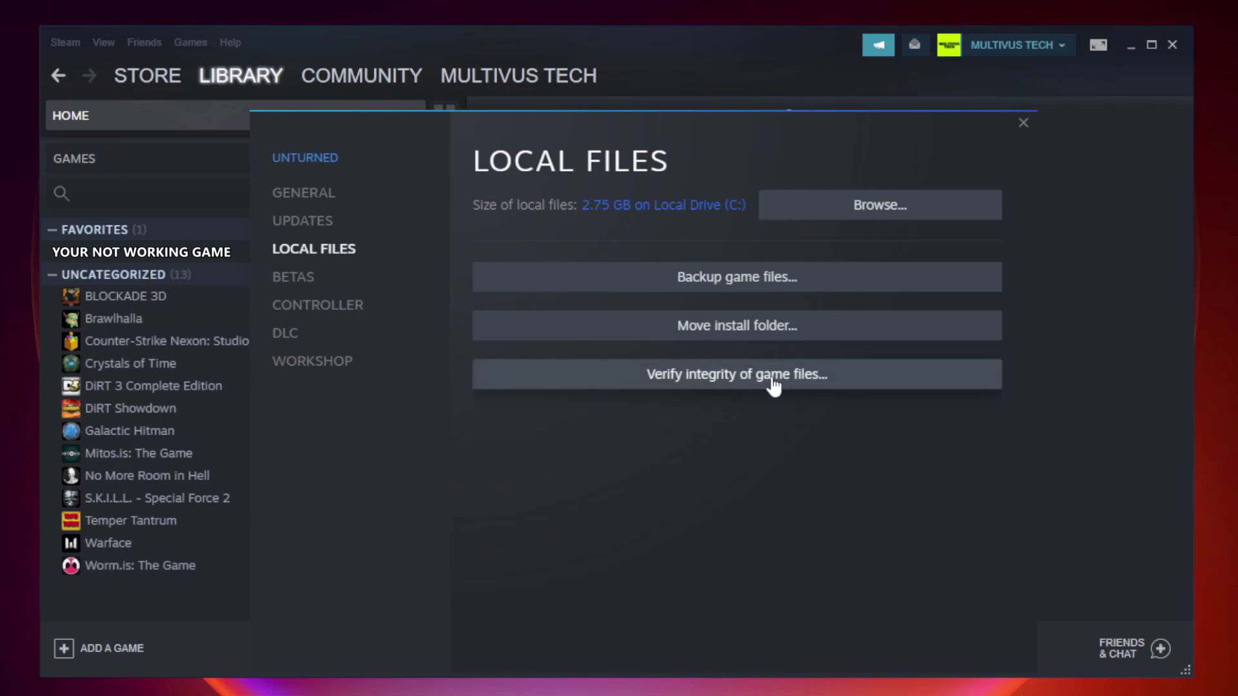
click(749, 380)
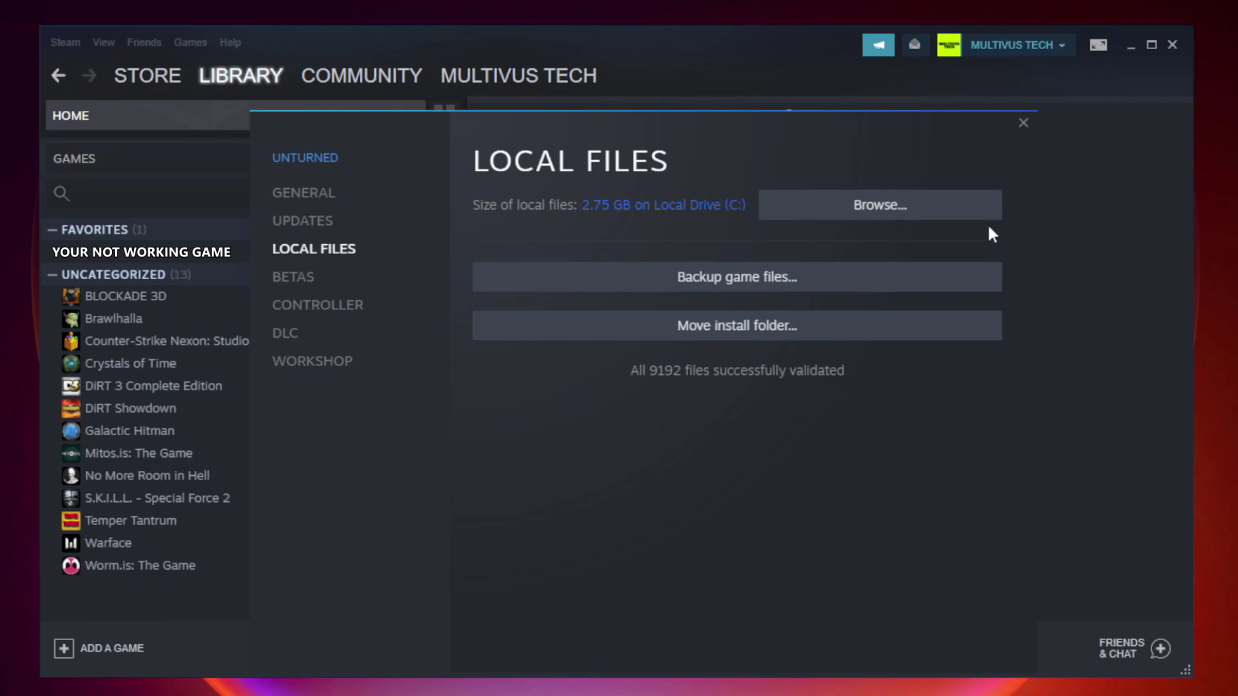
Browse the game's local files and open Properties for the YOUR NOT WORKING GAME shortcut
click(886, 223)
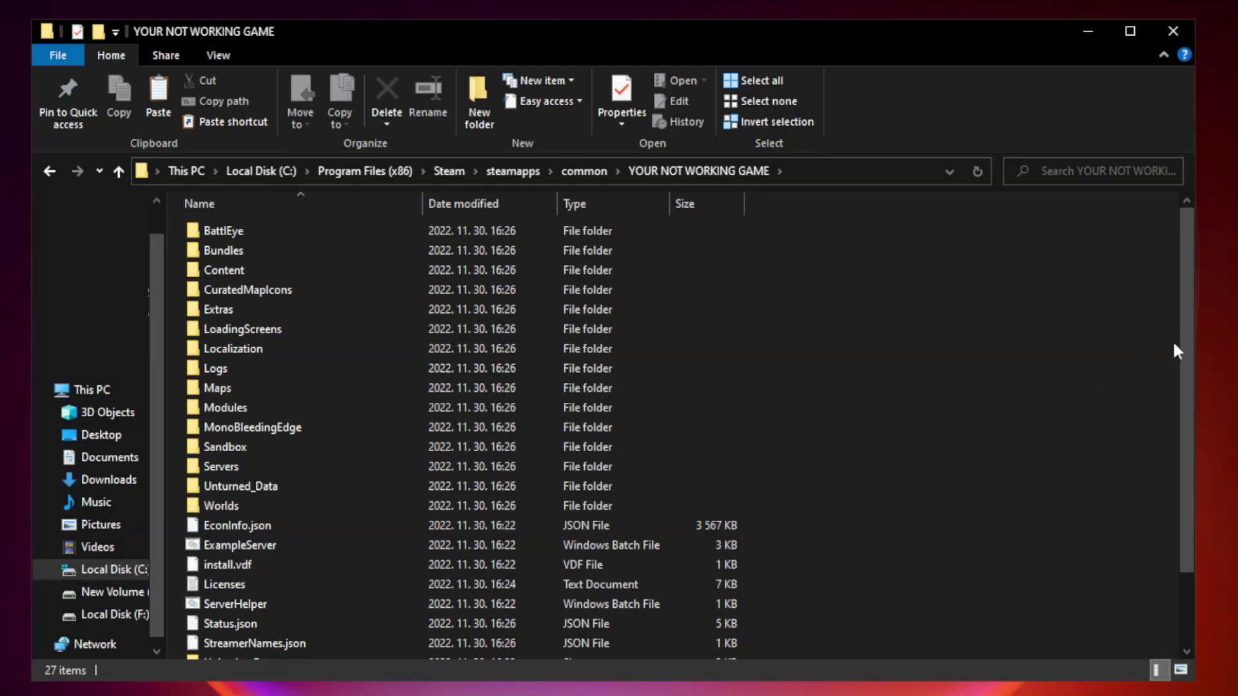
drag(1188, 338, 1189, 444)
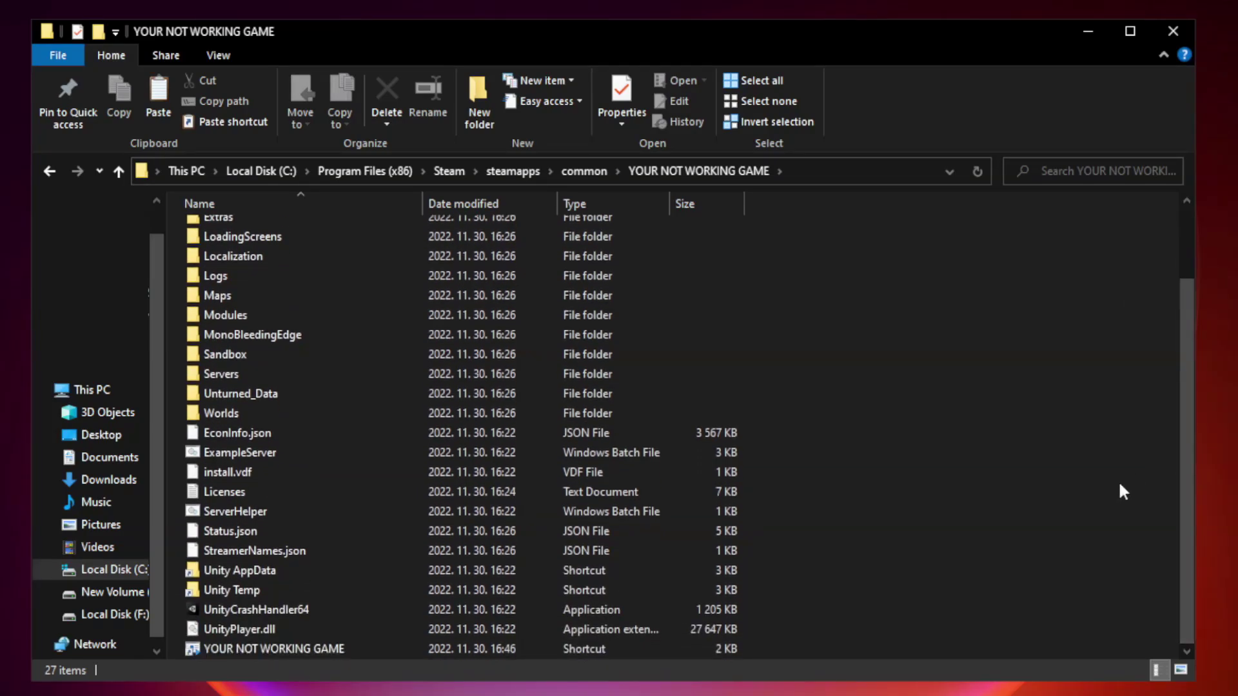
click(491, 648)
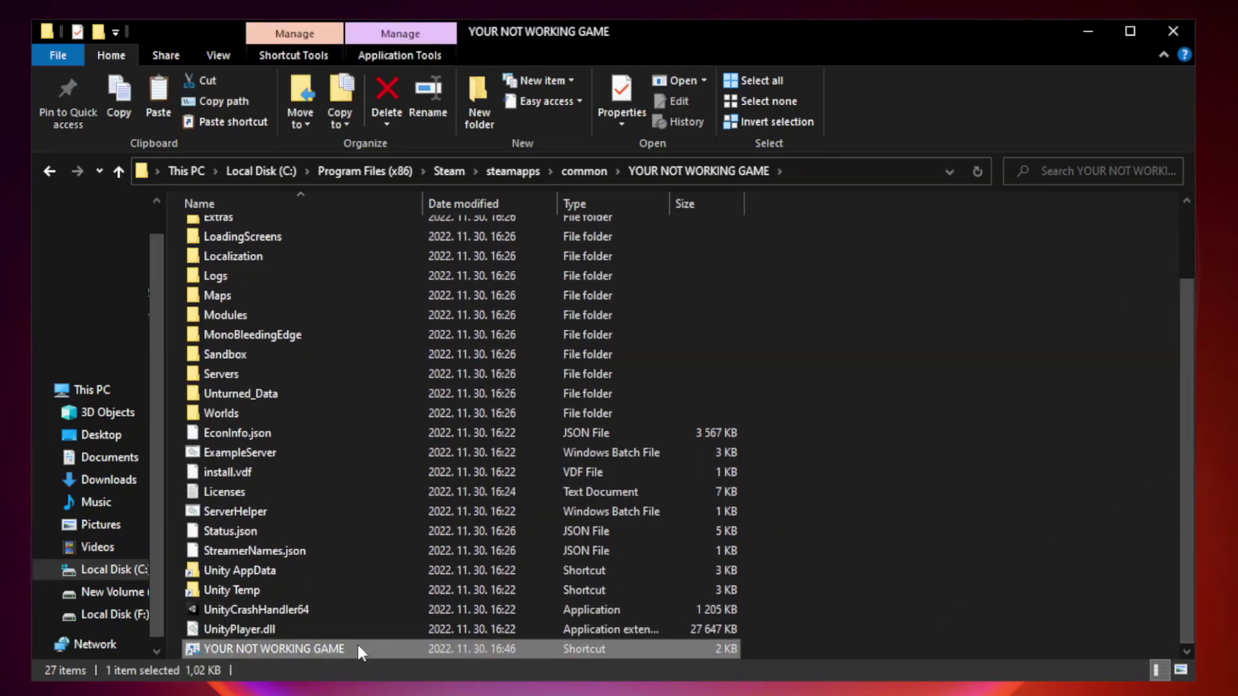
right_click(419, 645)
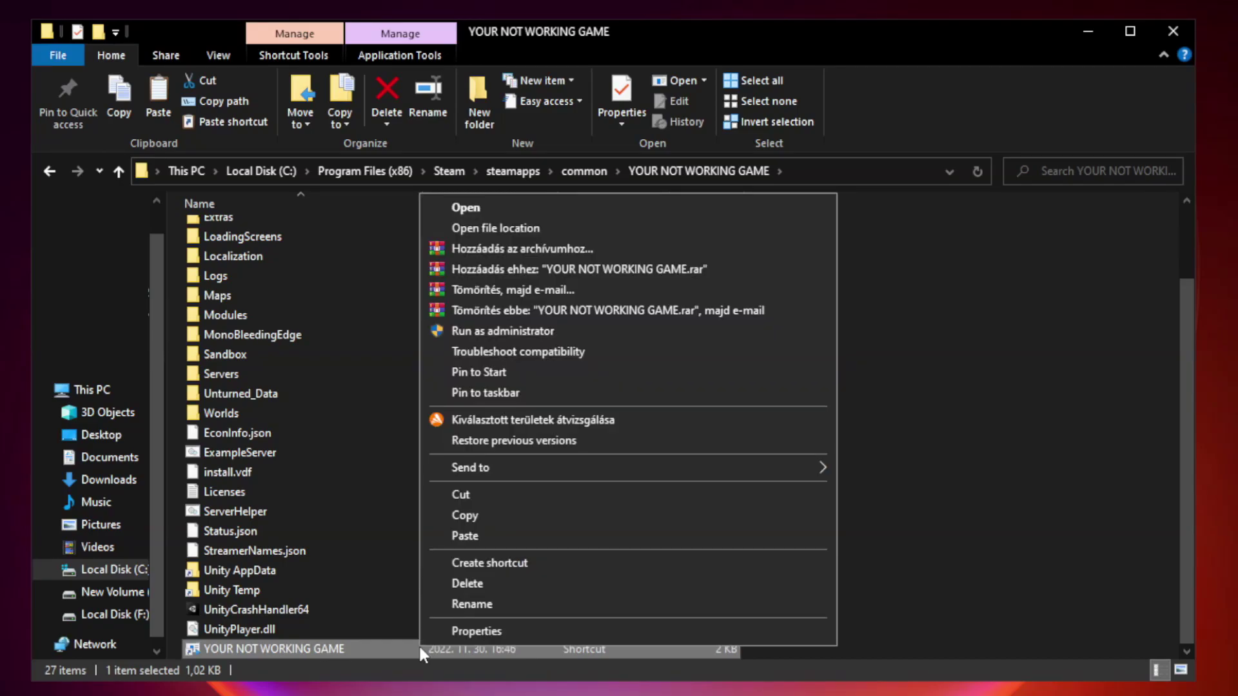
click(623, 632)
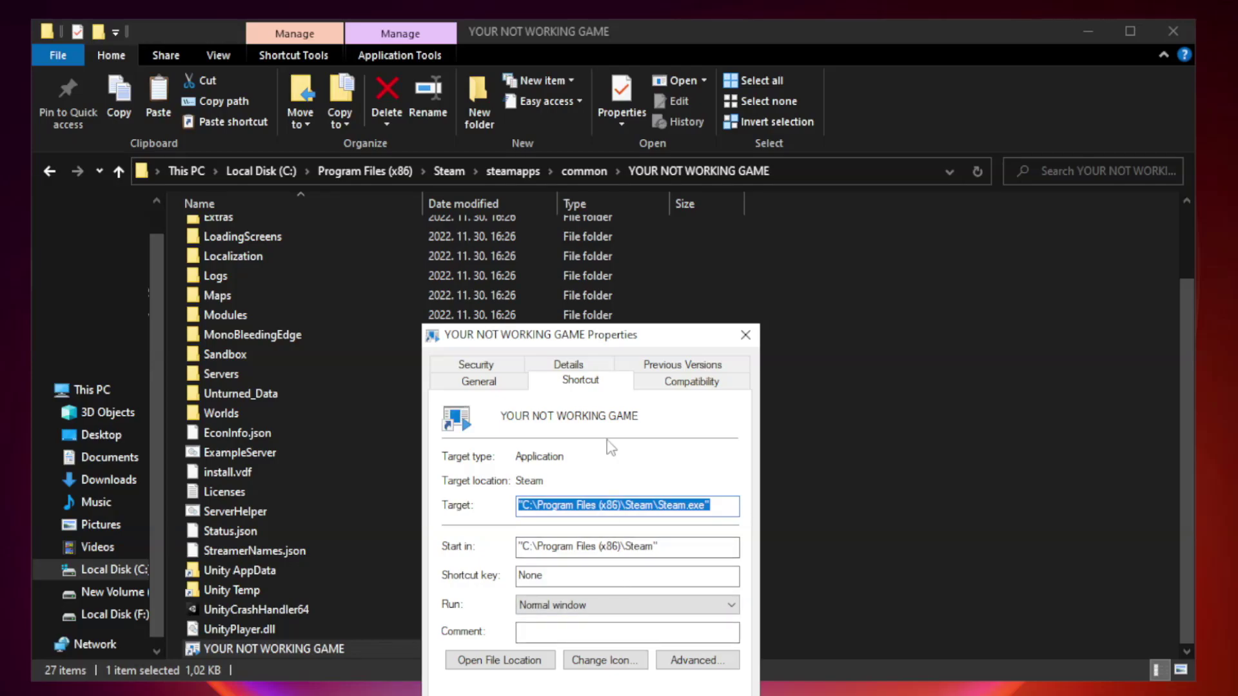
drag(615, 340, 614, 139)
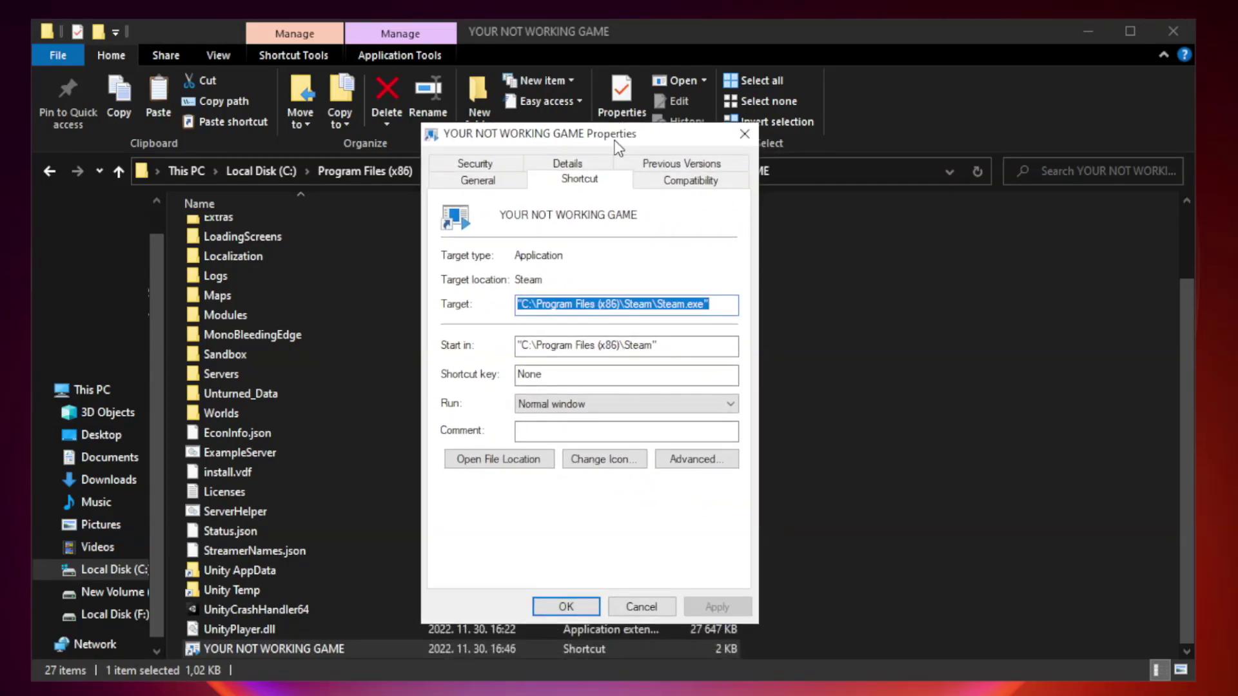
Set the shortcut to Windows 8 compatibility mode, fullscreen optimizations off, run as administrator, and apply
click(688, 184)
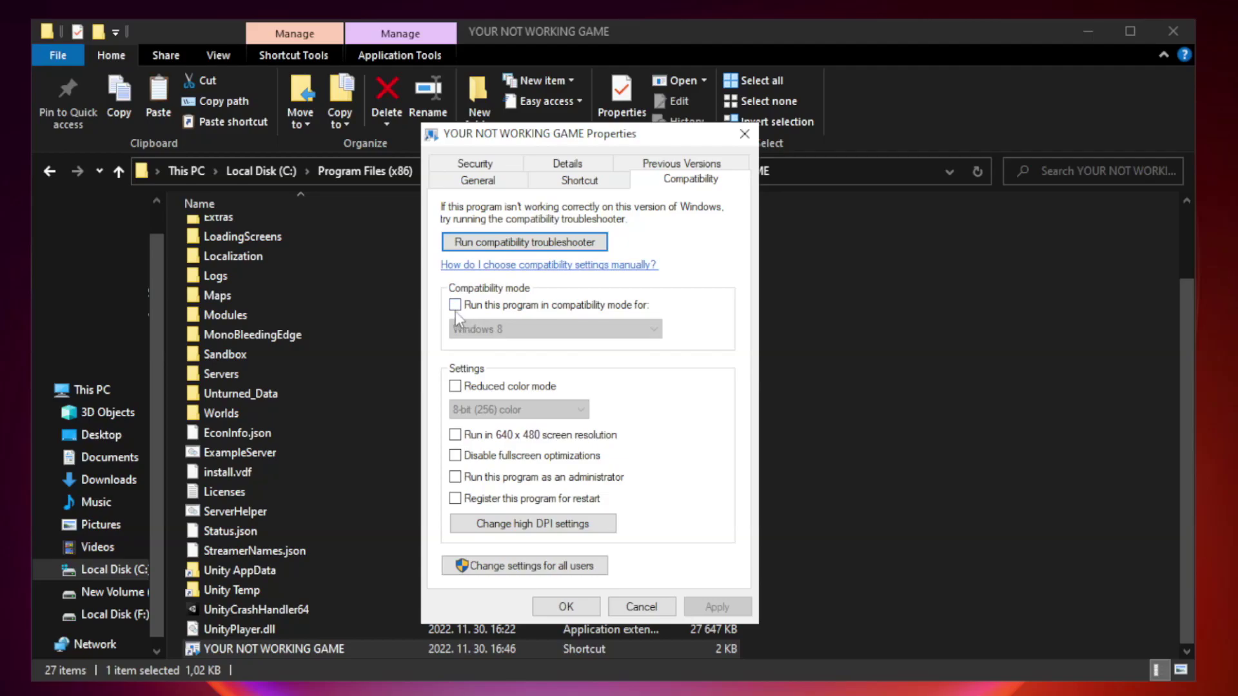
click(492, 308)
click(554, 329)
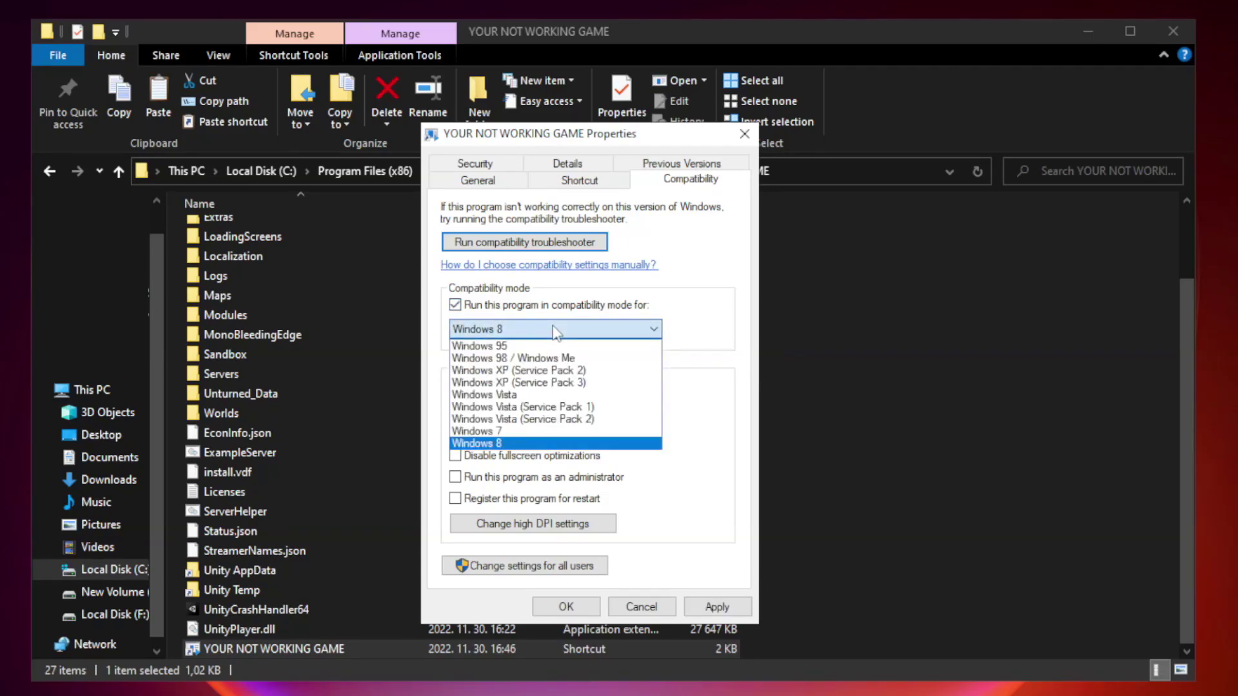
click(524, 445)
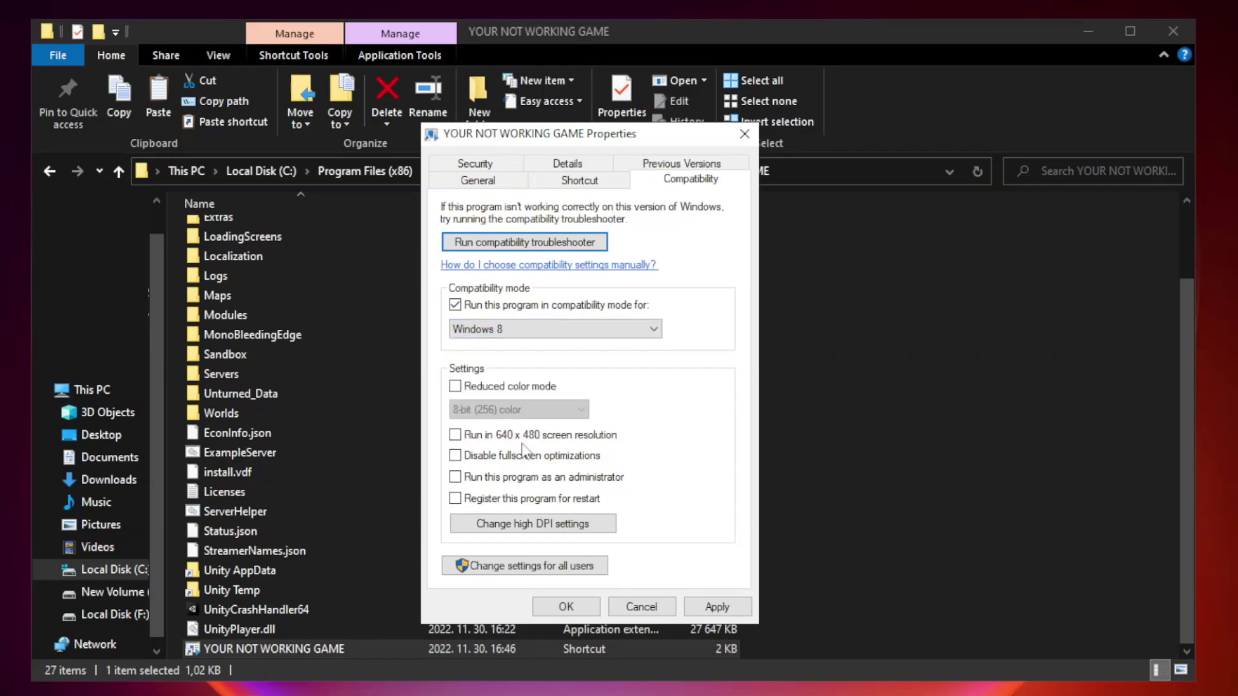
click(484, 458)
click(488, 485)
click(715, 608)
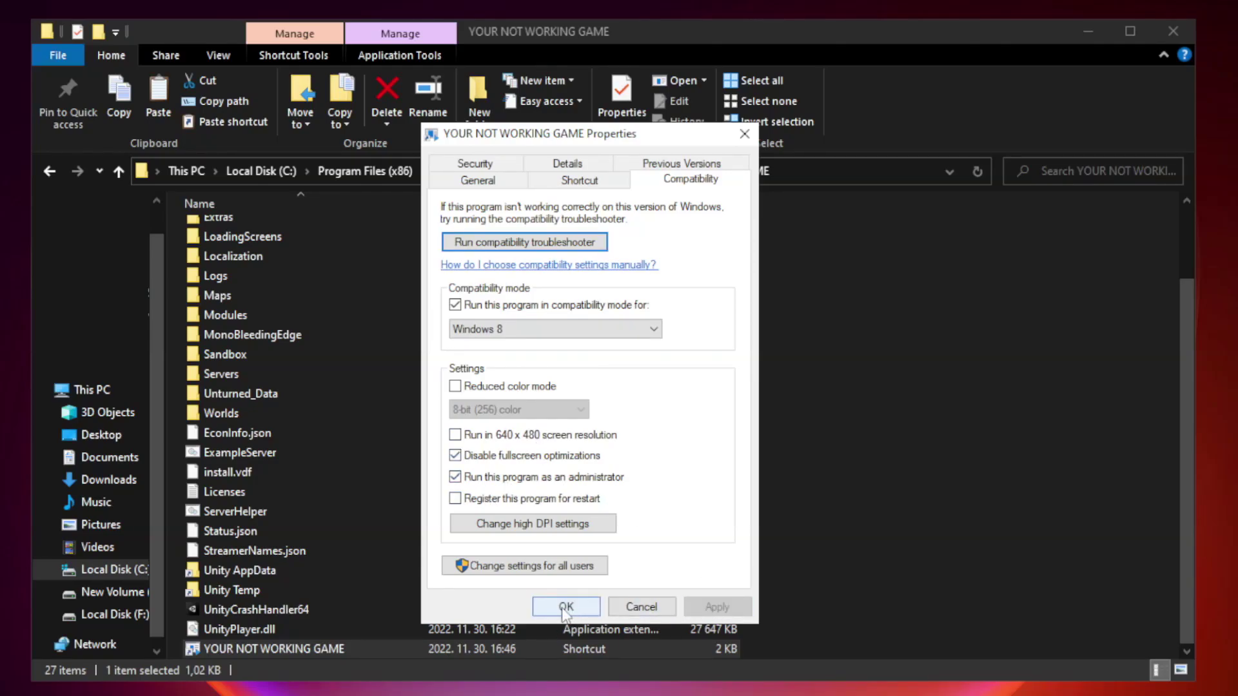
click(565, 607)
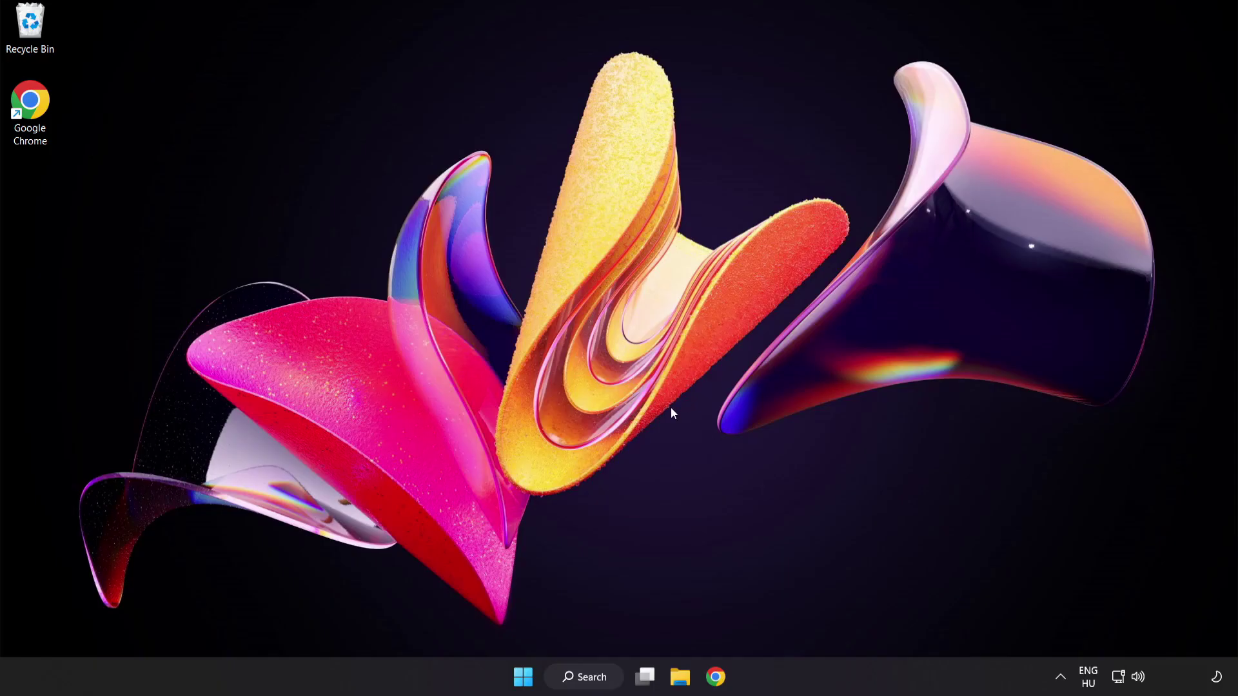
Launch Task Manager from the Start button's context menu
right_click(528, 680)
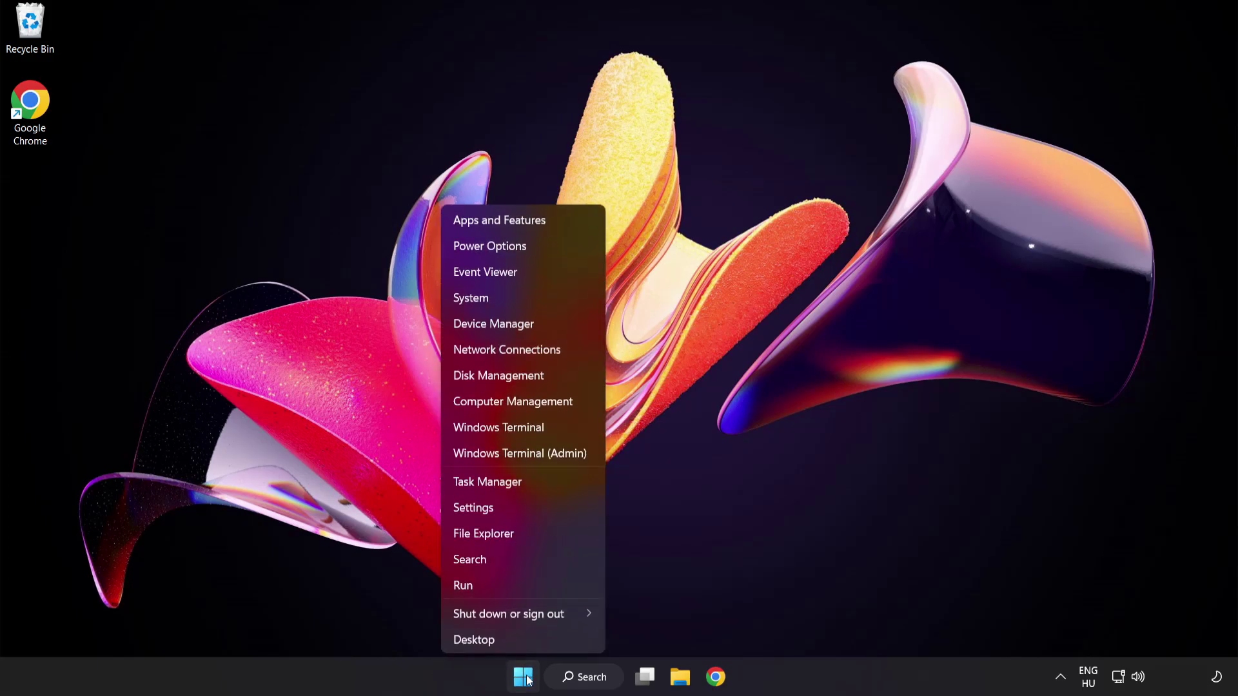
click(536, 485)
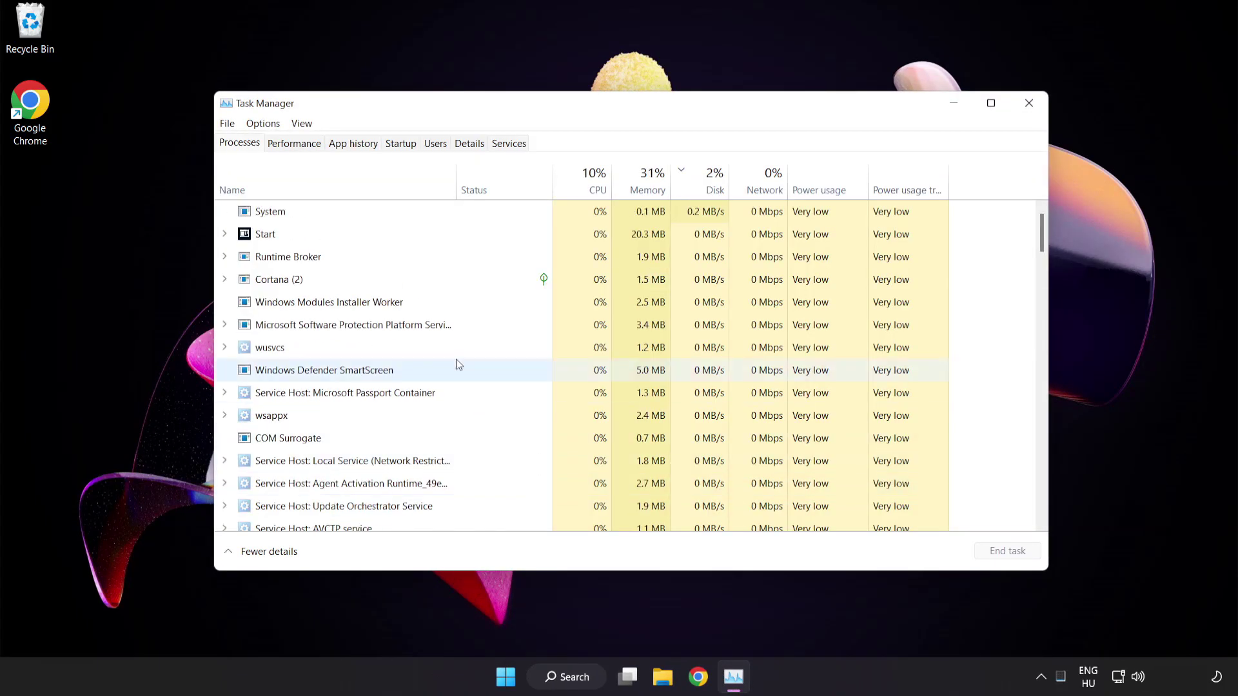
Disable Cortana, Phone Link, Terminal and Windows Security notification icon in the Startup apps list
click(408, 145)
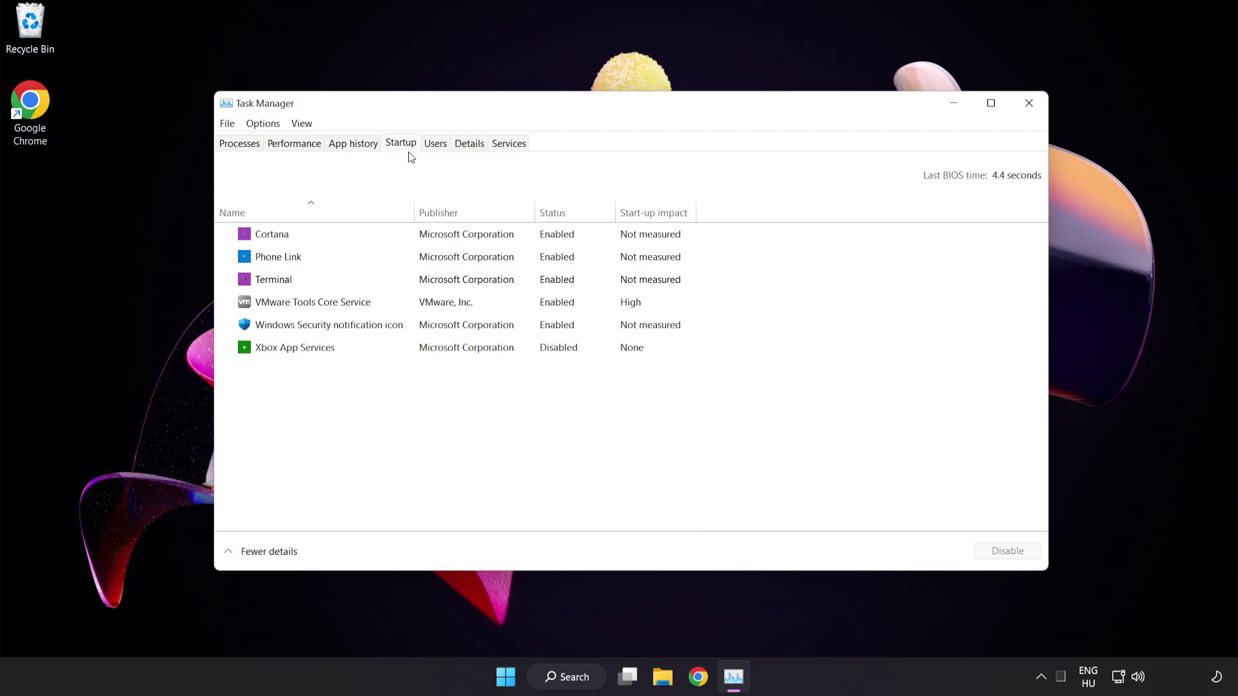
click(409, 241)
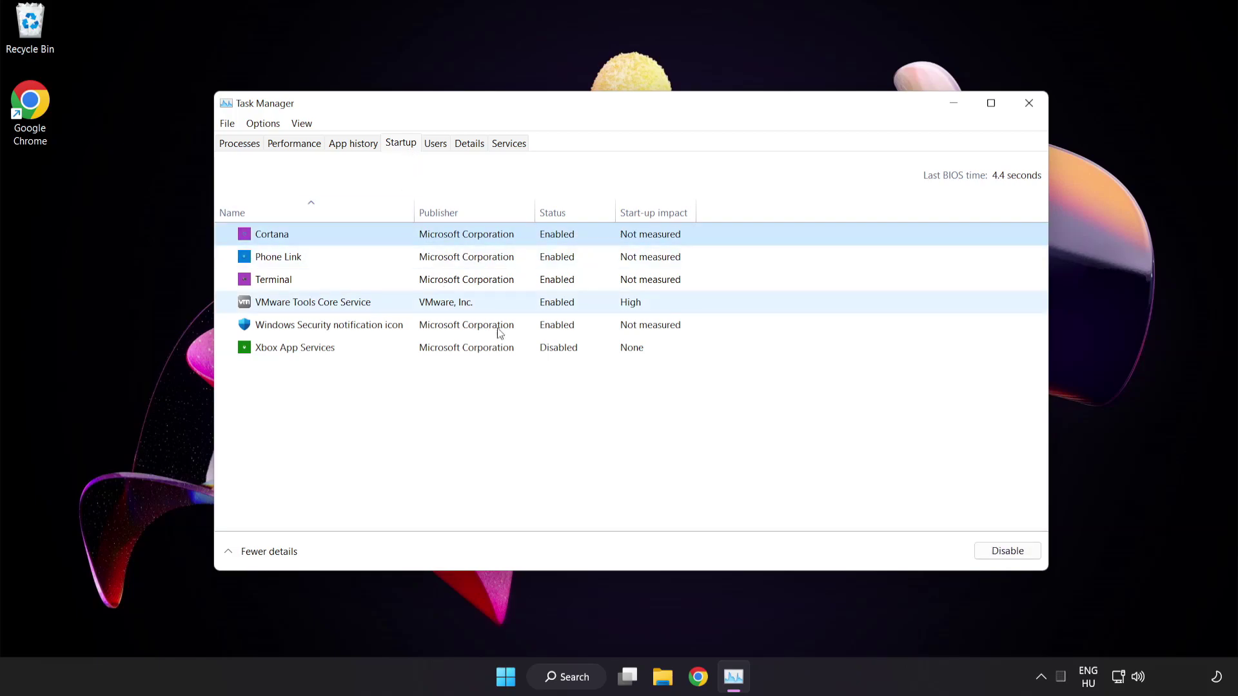
click(1015, 558)
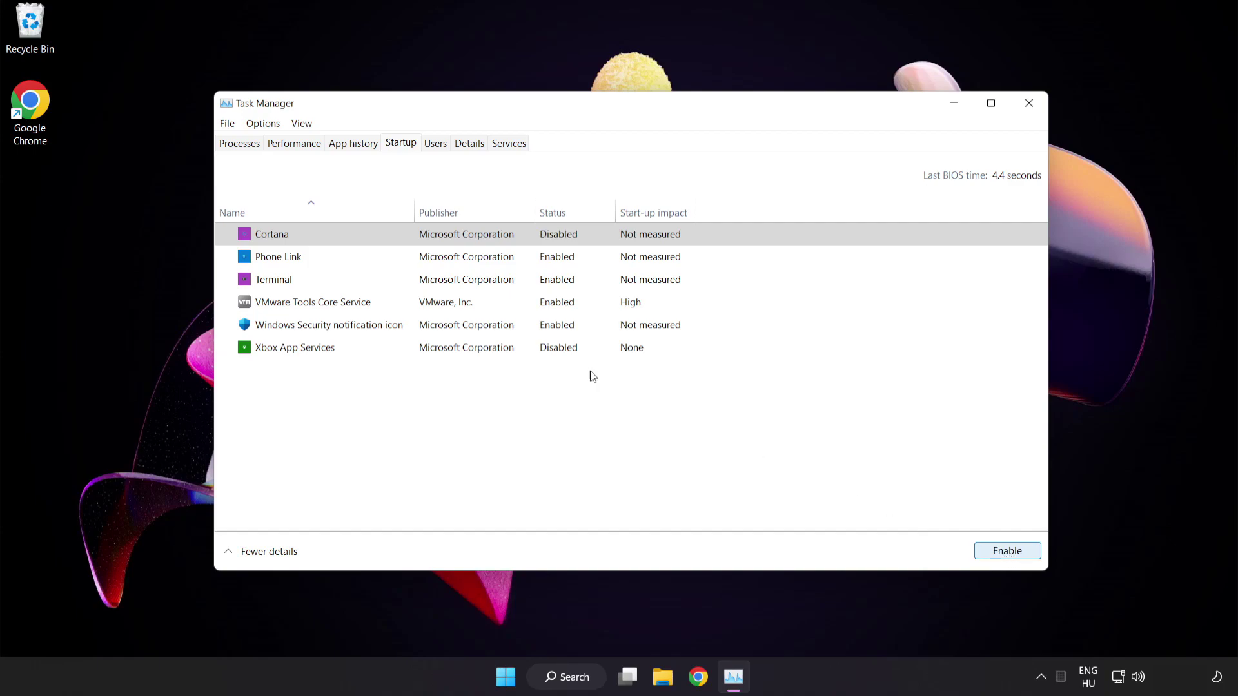
click(383, 257)
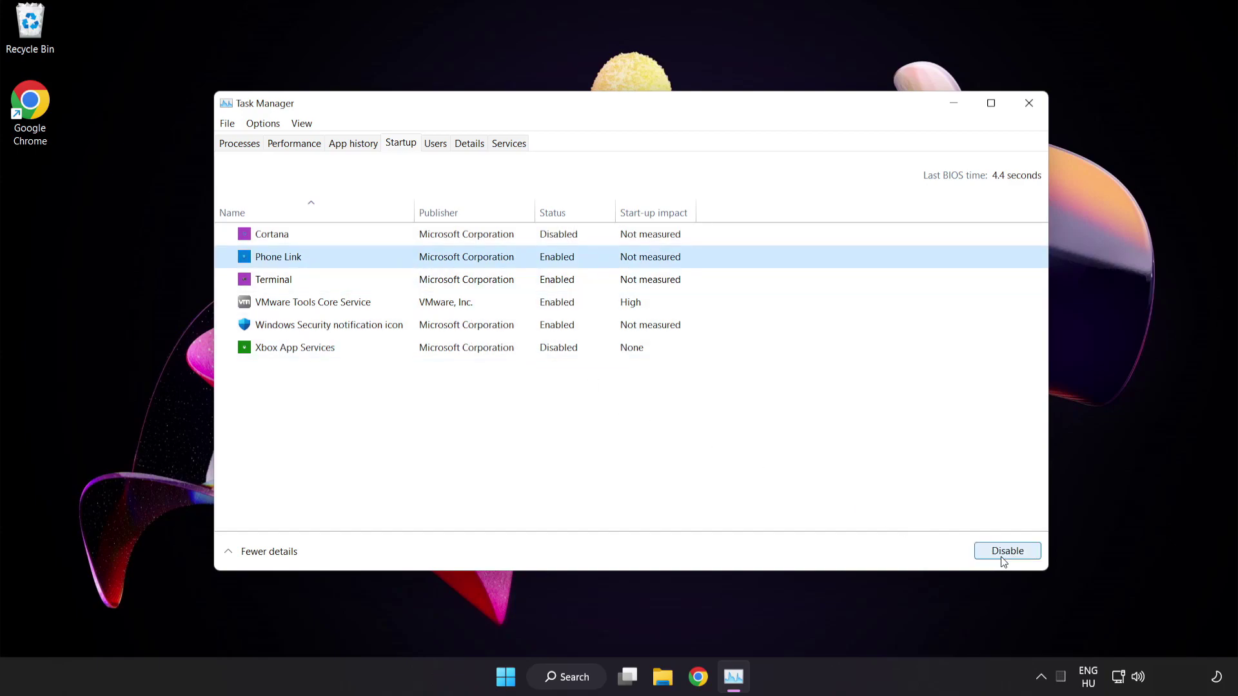
click(1003, 558)
click(392, 280)
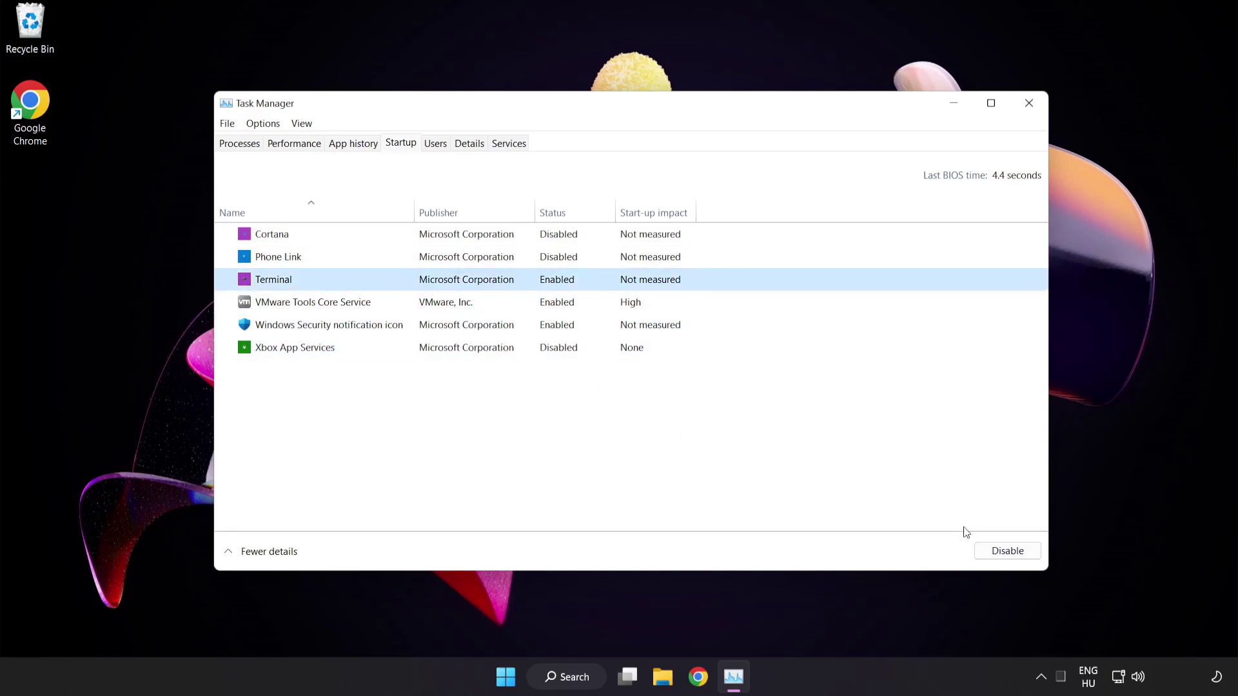
click(993, 550)
click(417, 325)
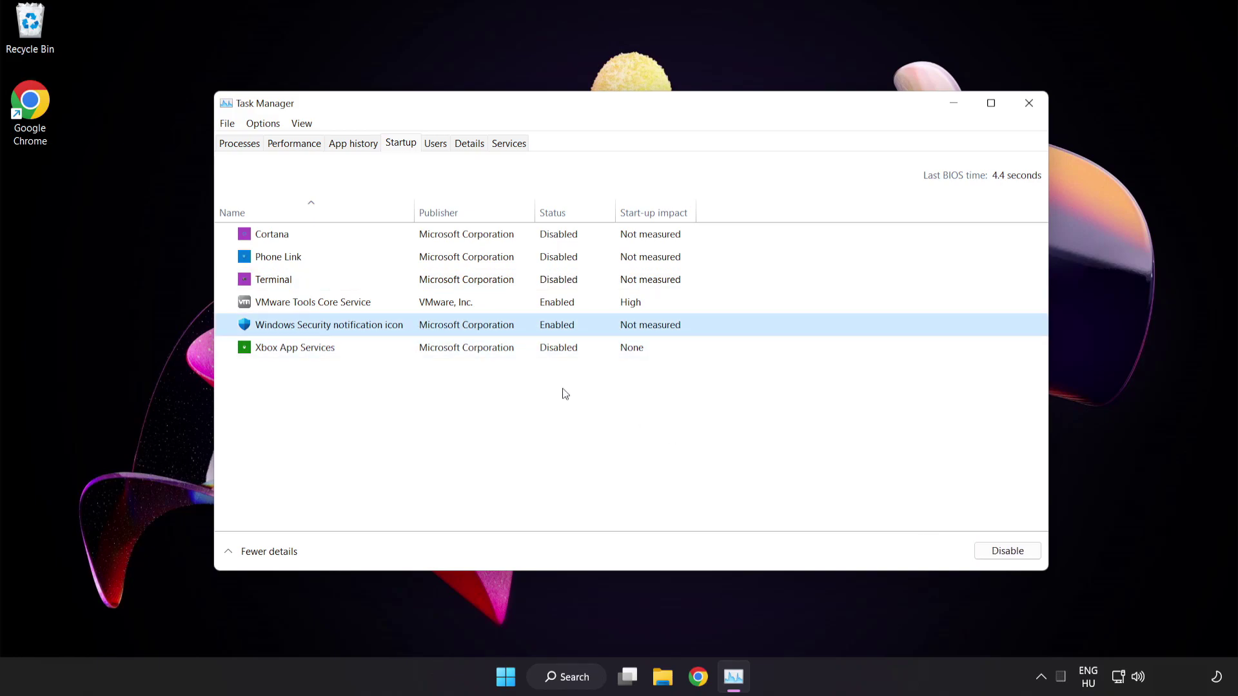
click(996, 555)
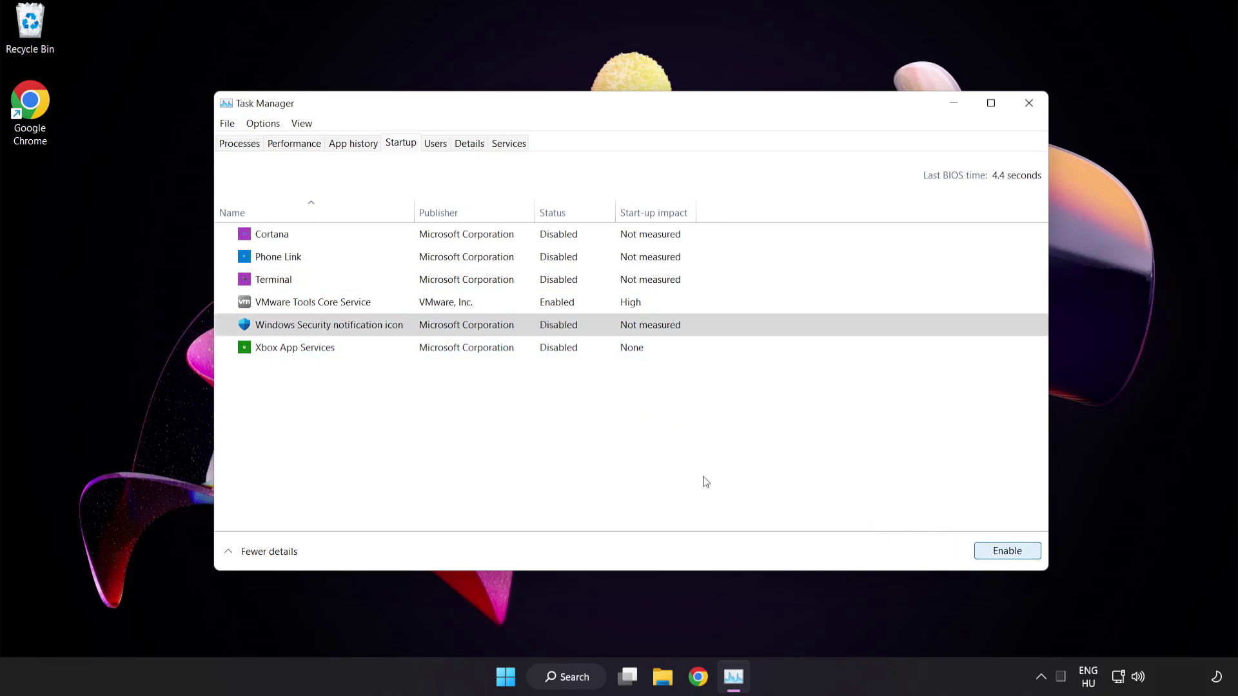
Close Task Manager and launch Command Prompt as administrator by searching for cmd
click(1029, 104)
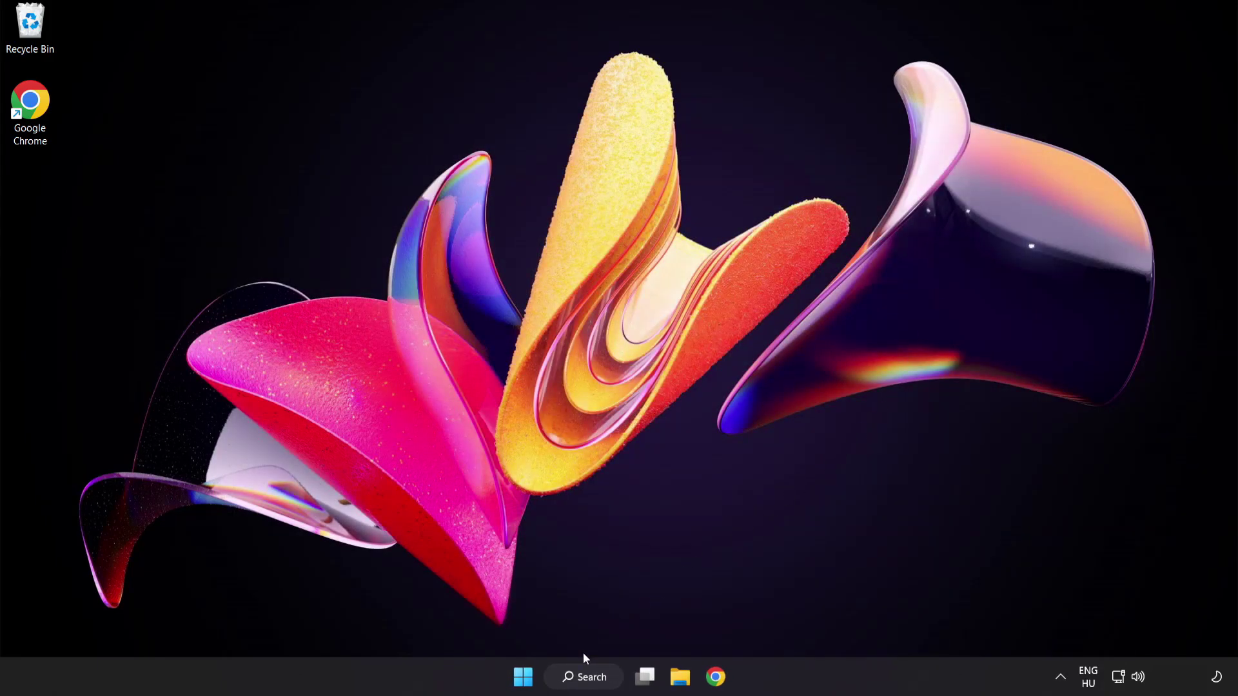
click(587, 681)
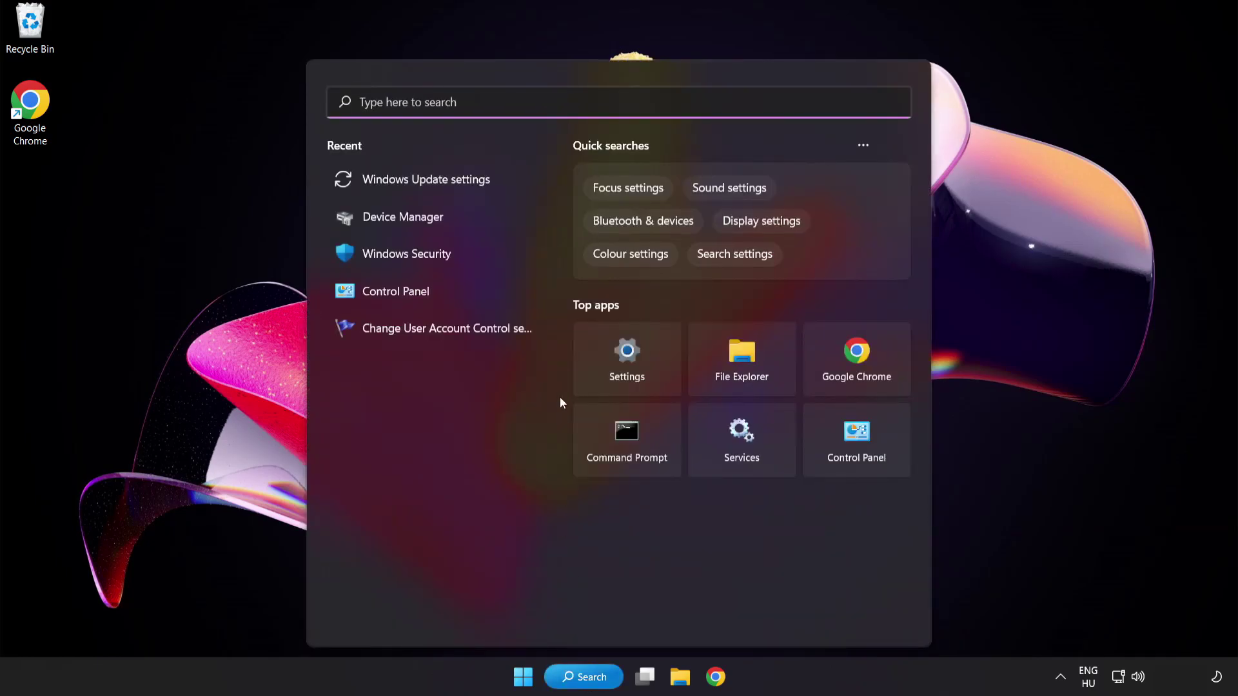
text(cmd)
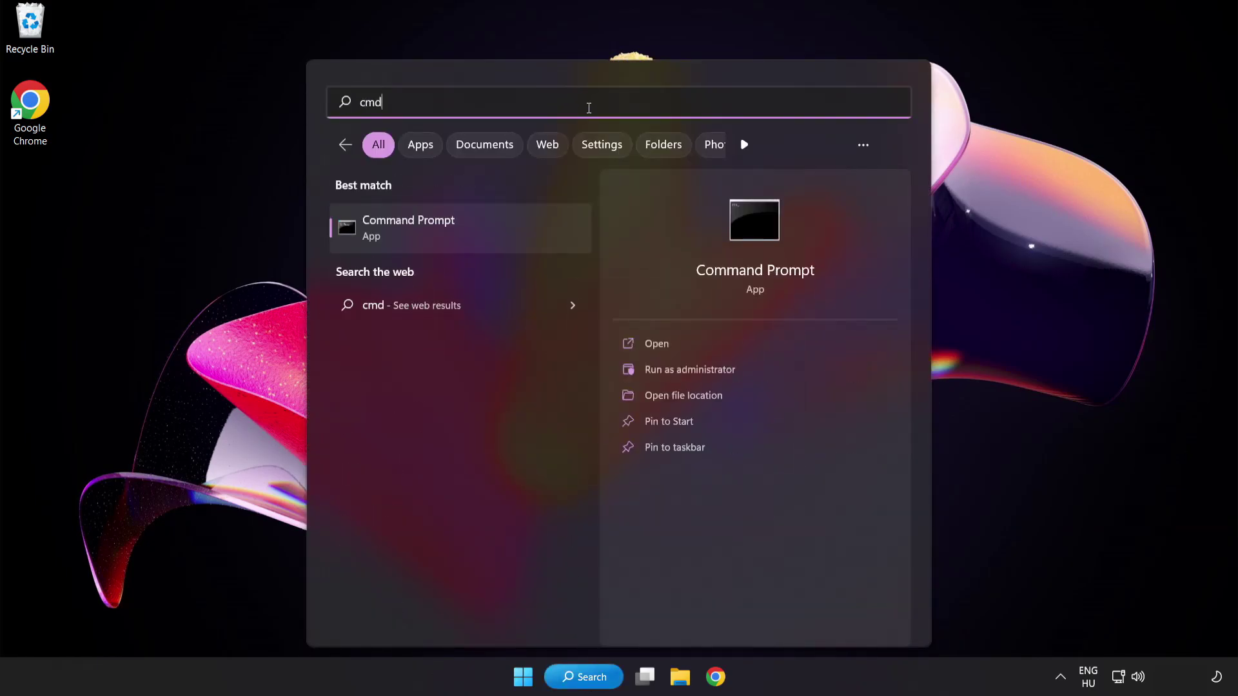
right_click(464, 238)
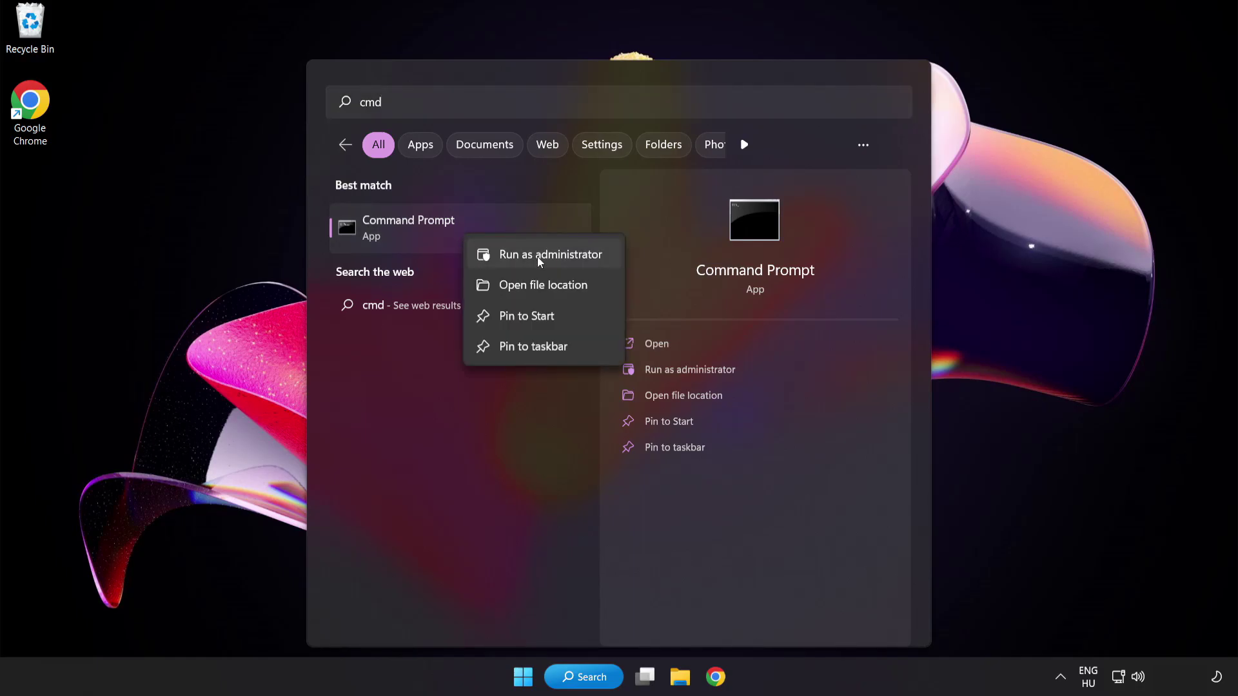
click(522, 261)
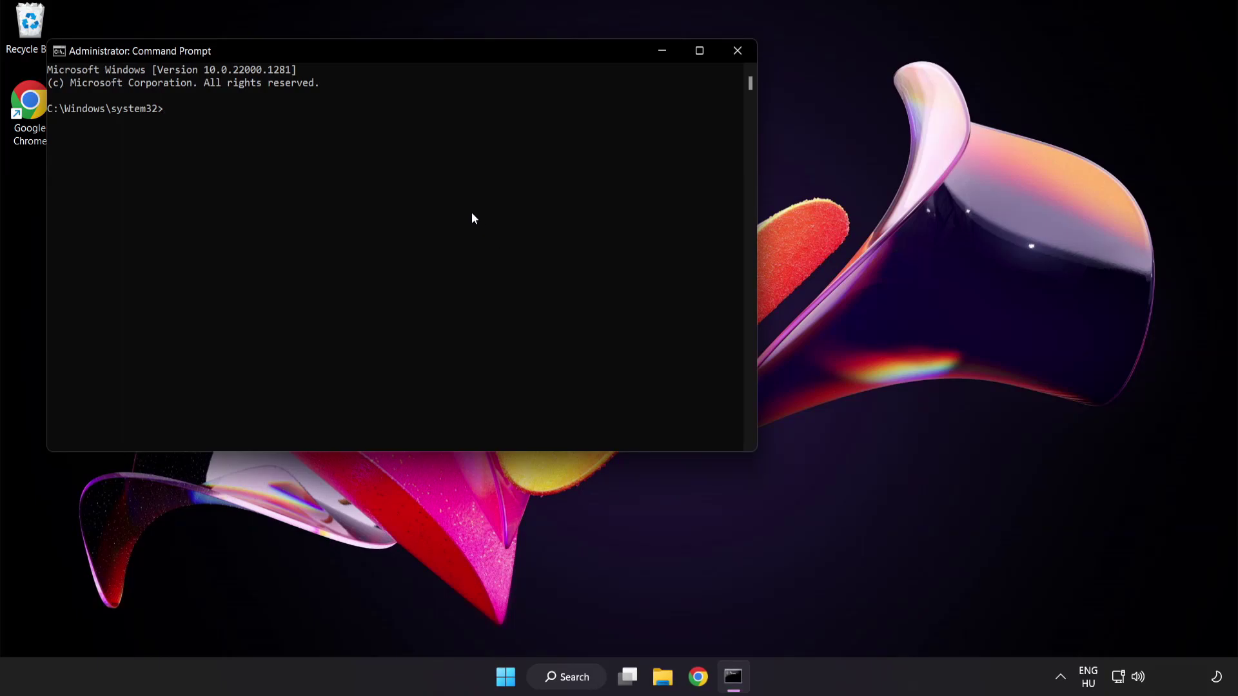
Run sfc /scannow in the administrator Command Prompt, then close it once no violations are found
drag(353, 51, 537, 120)
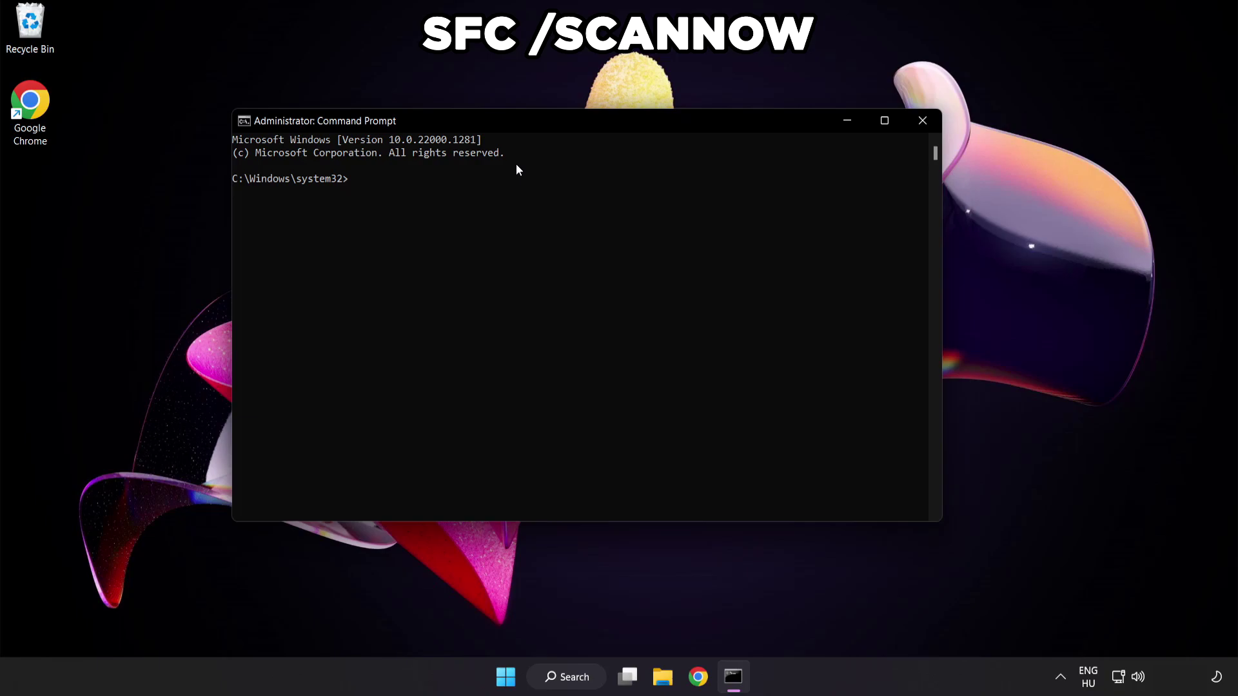
text(sfc /scannow)
key(Return)
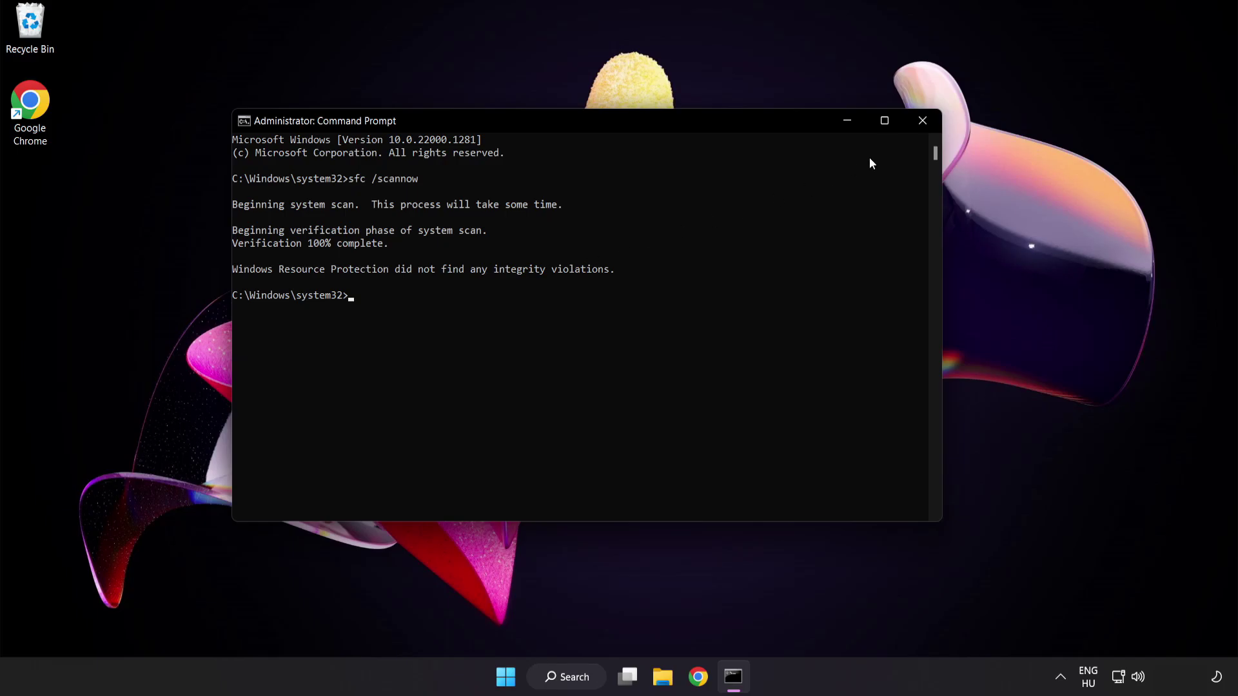
click(922, 122)
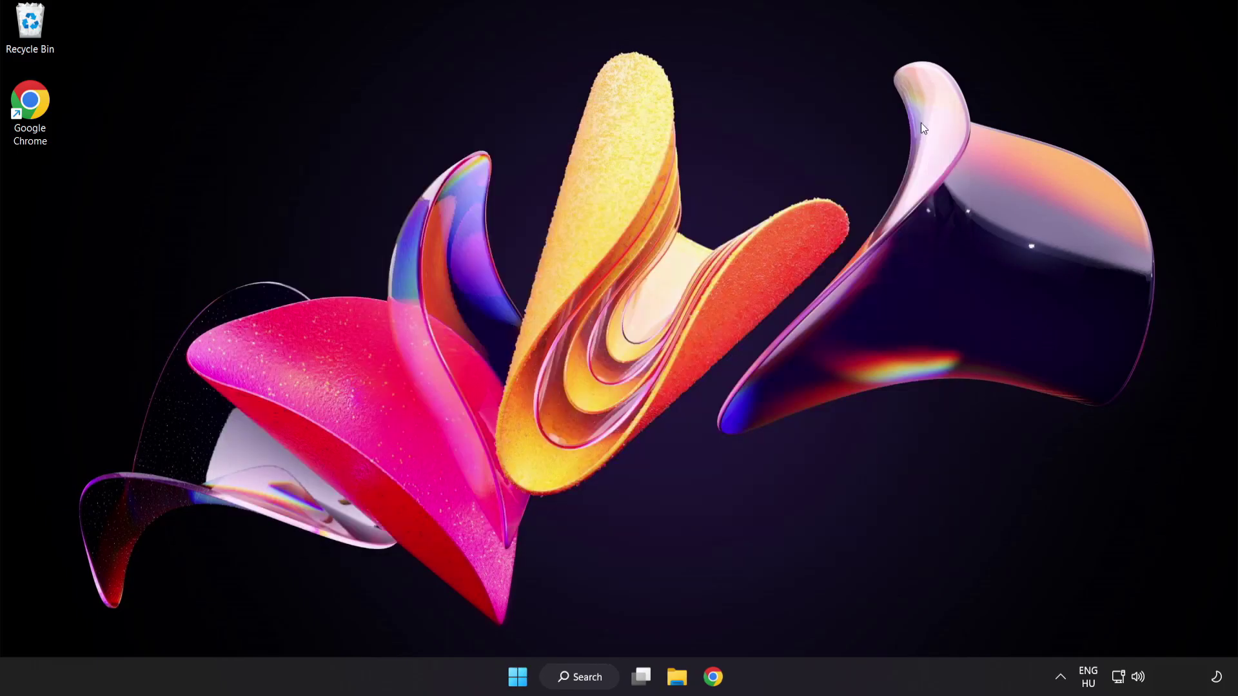
Launch the Windows Security app by searching for 'security'
click(523, 676)
click(820, 623)
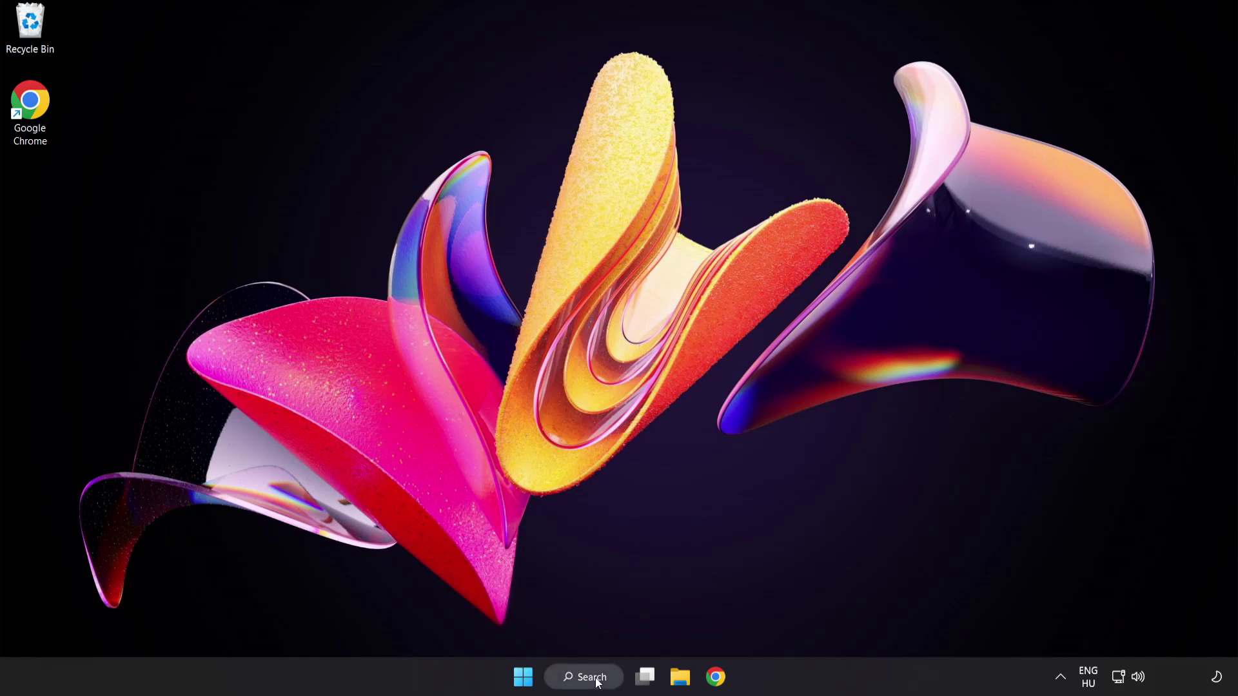
click(597, 682)
text(se)
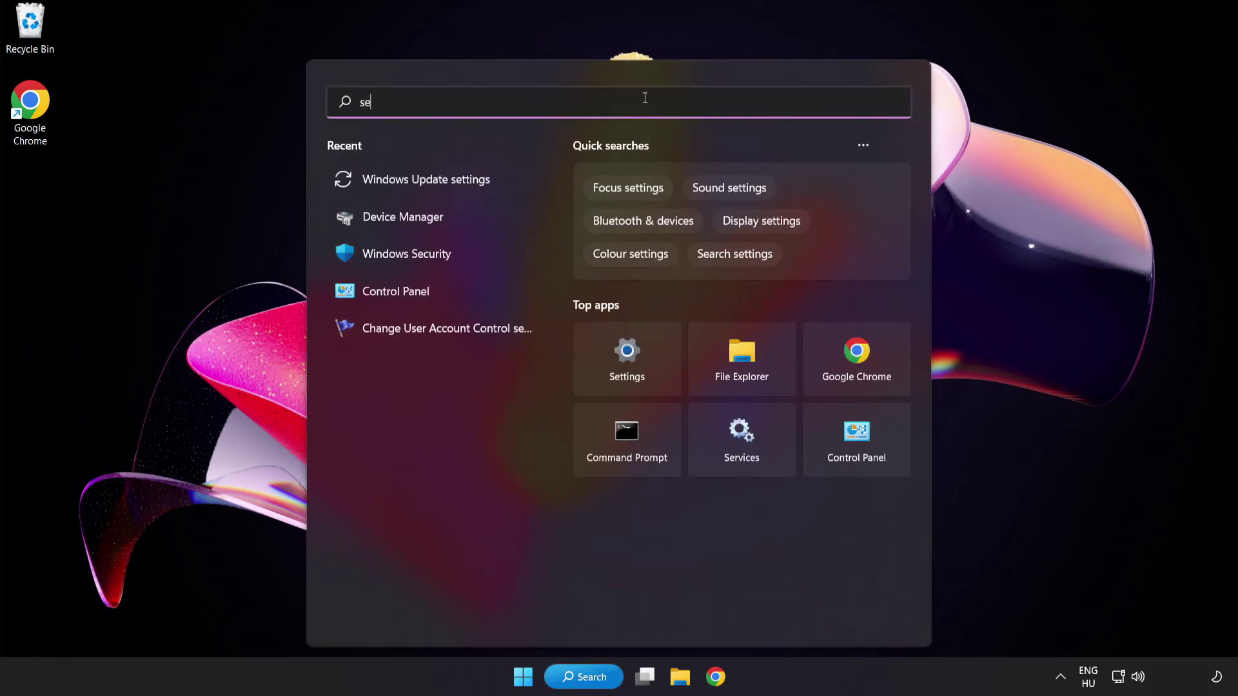
text(curity)
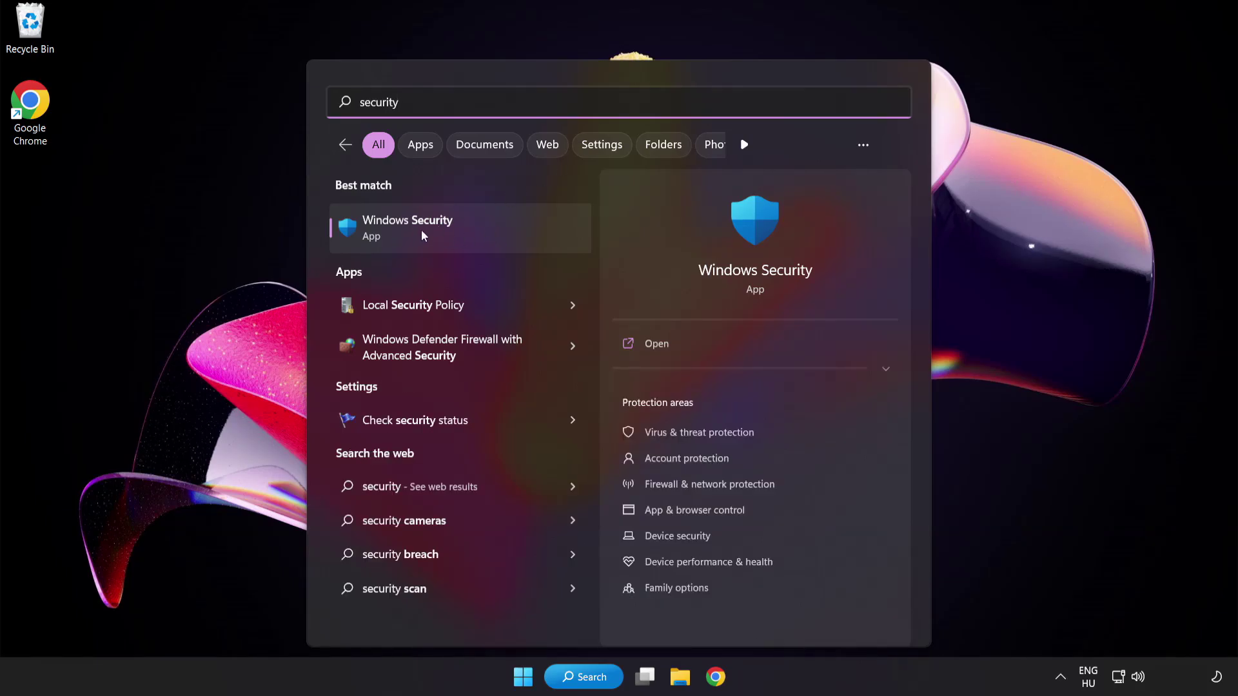
click(467, 226)
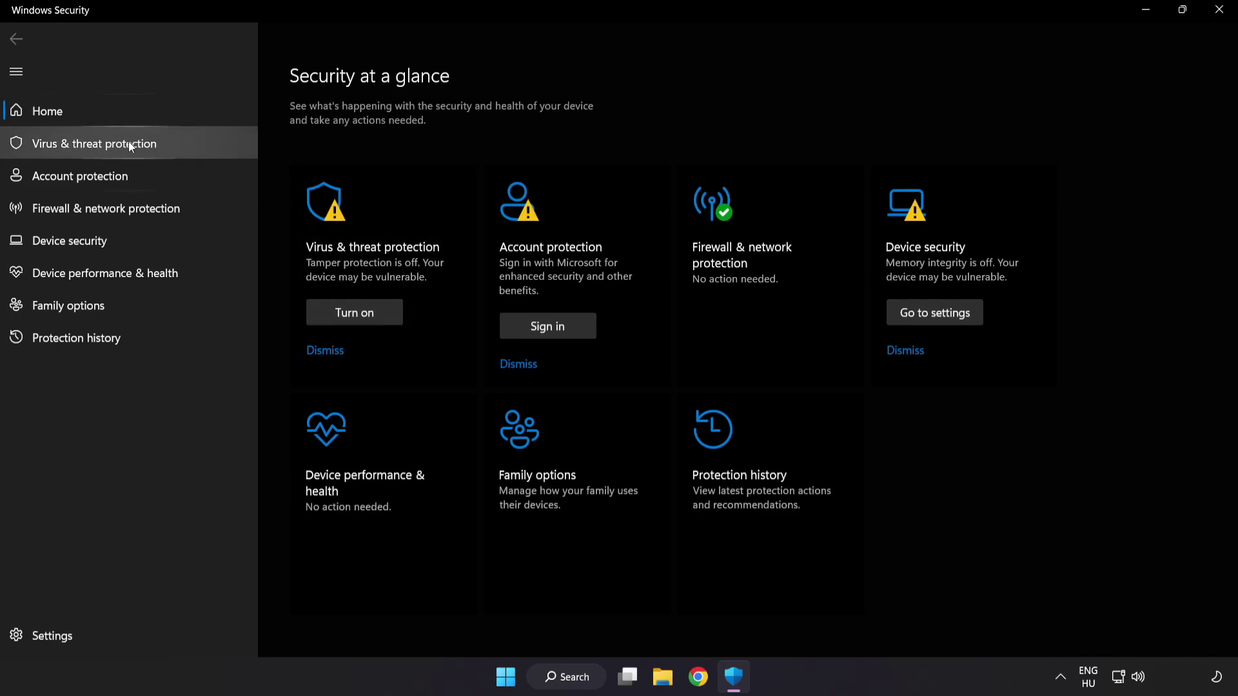
Go to Virus & threat protection settings and open Add or remove exclusions
click(190, 148)
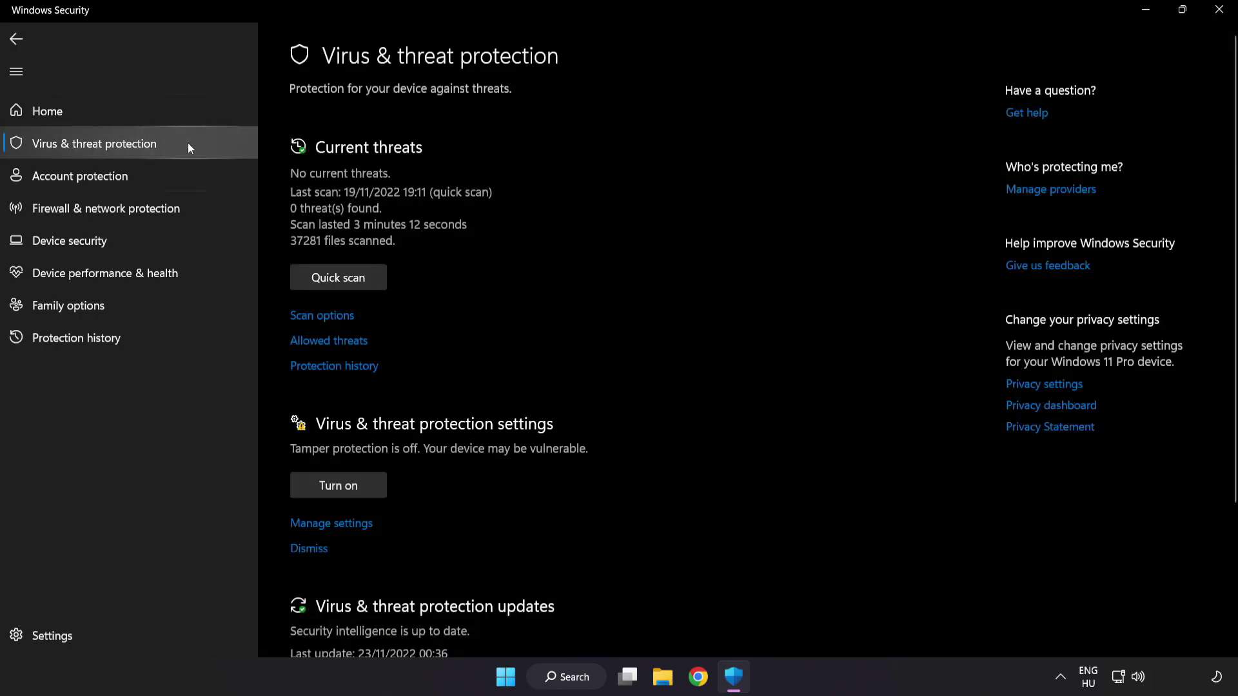
scroll(781, 187, down, 3)
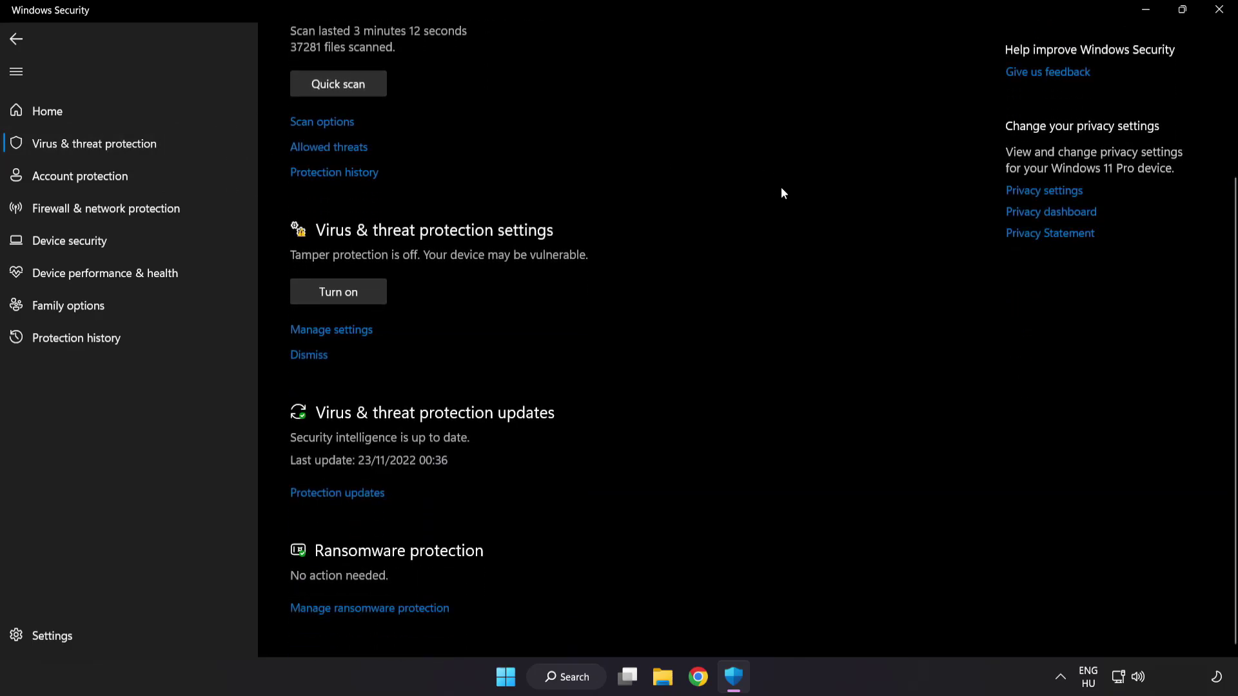
click(340, 331)
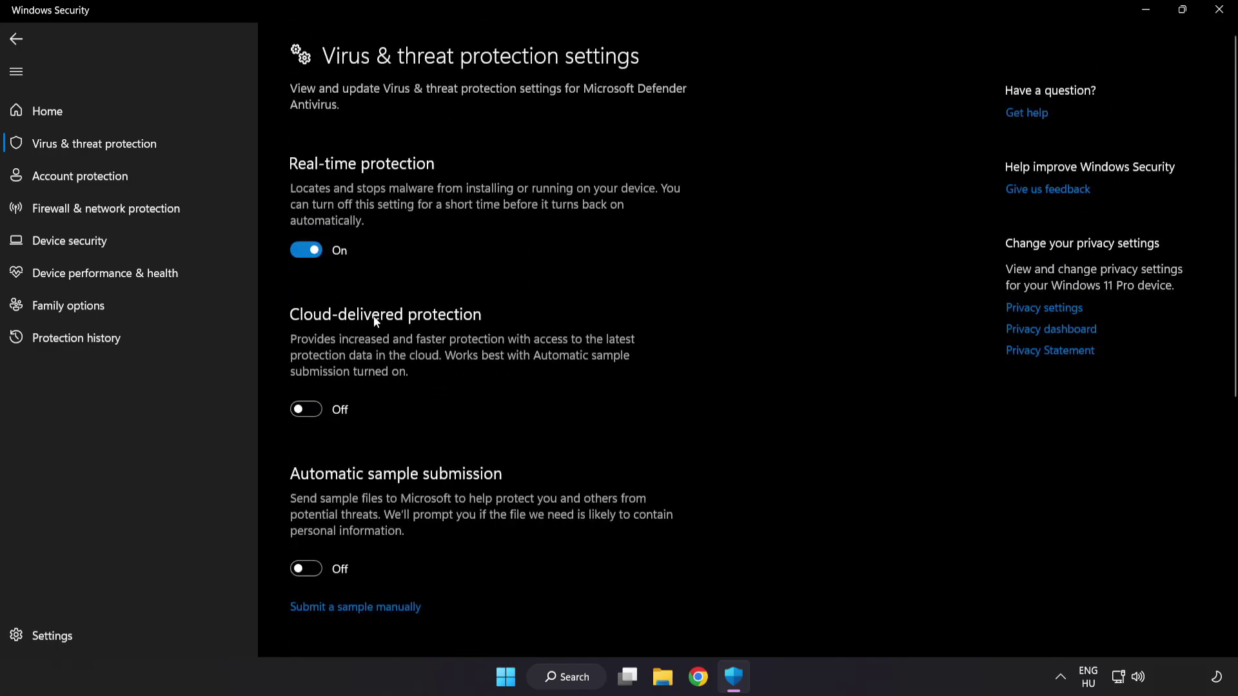
scroll(719, 338, down, 6)
scroll(721, 342, down, 1)
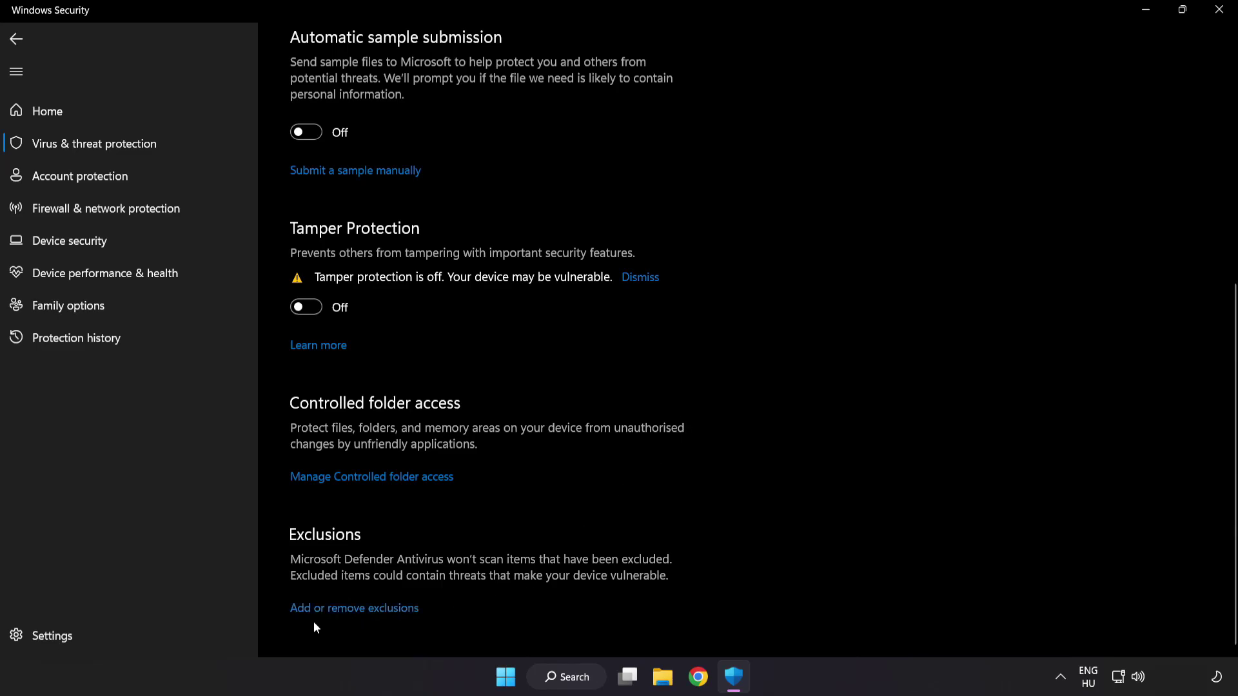
click(362, 610)
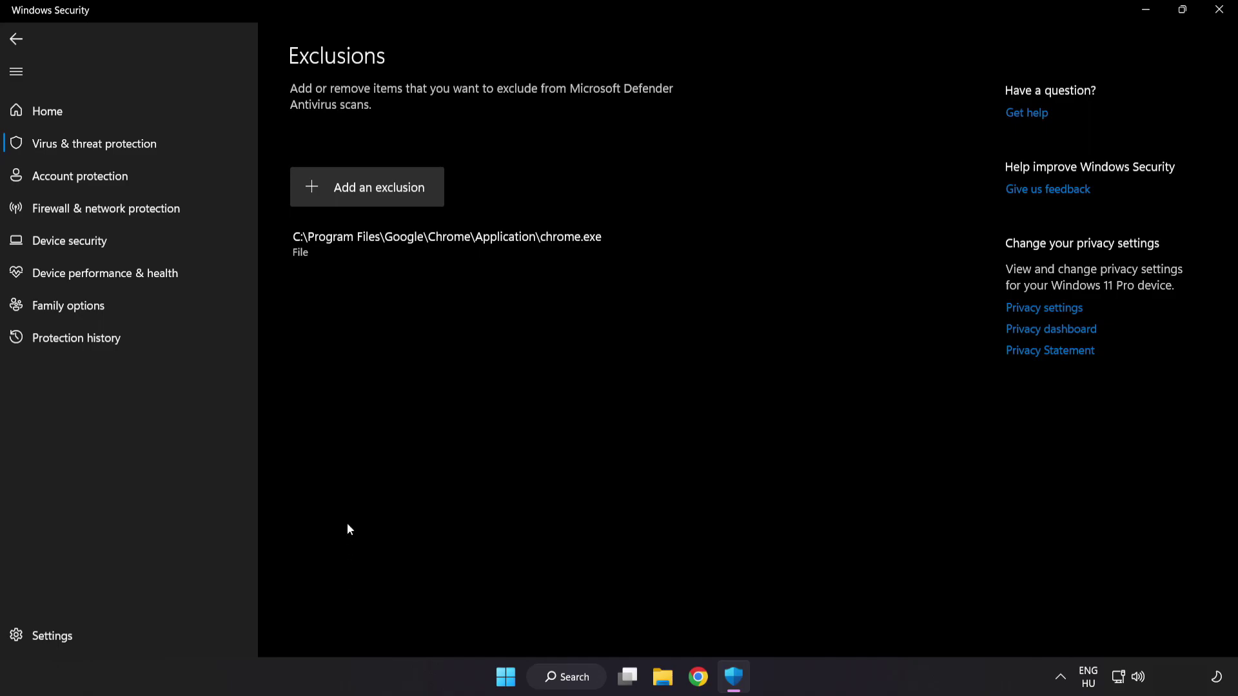
Add a File exclusion for the shortcut in C:\Program Files (x86)\NOT WORKING APP
click(369, 195)
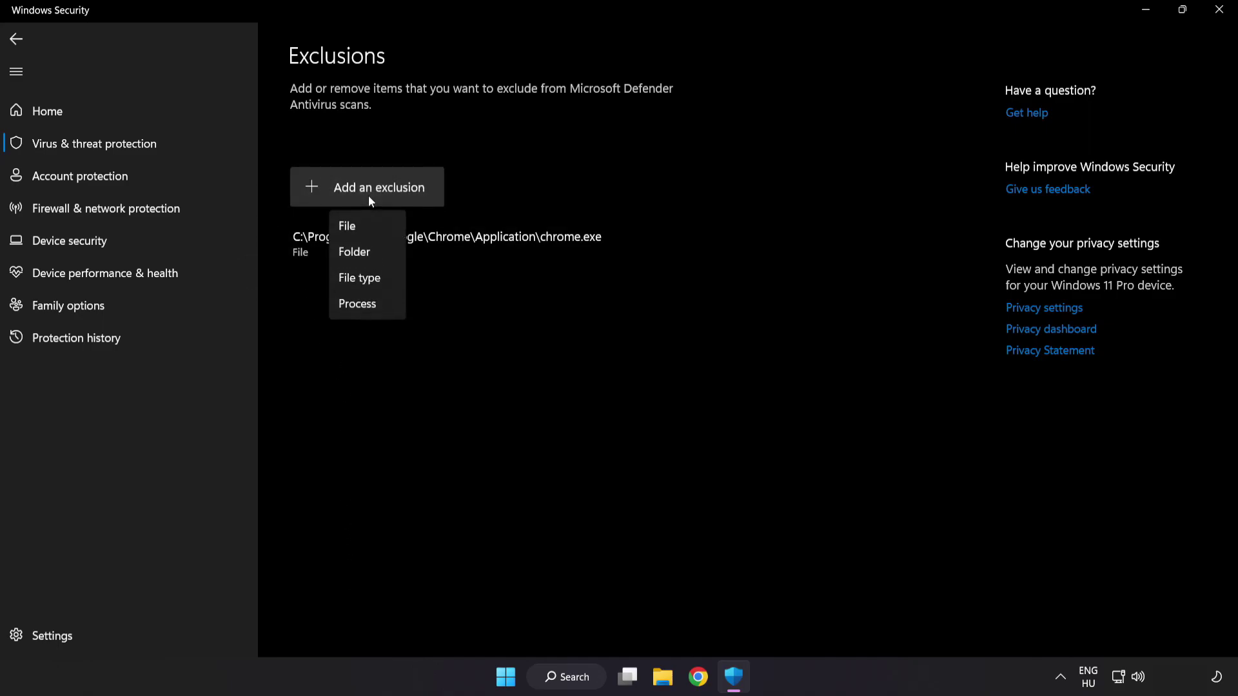
click(361, 231)
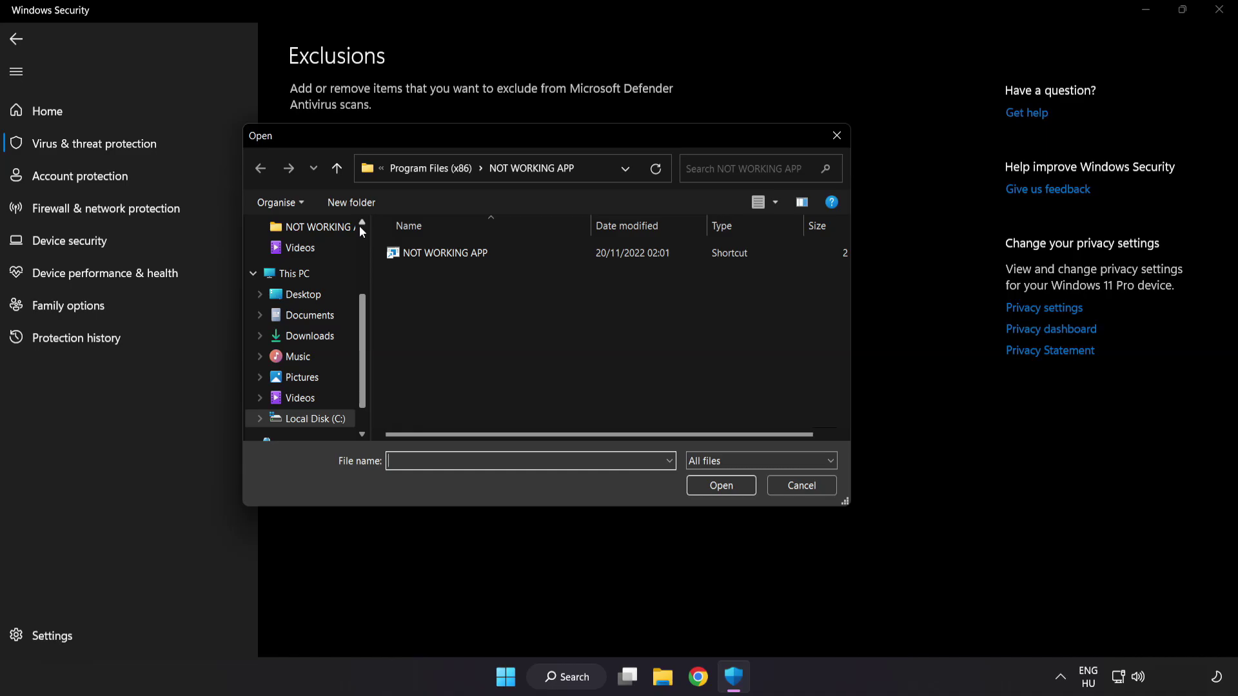
click(397, 172)
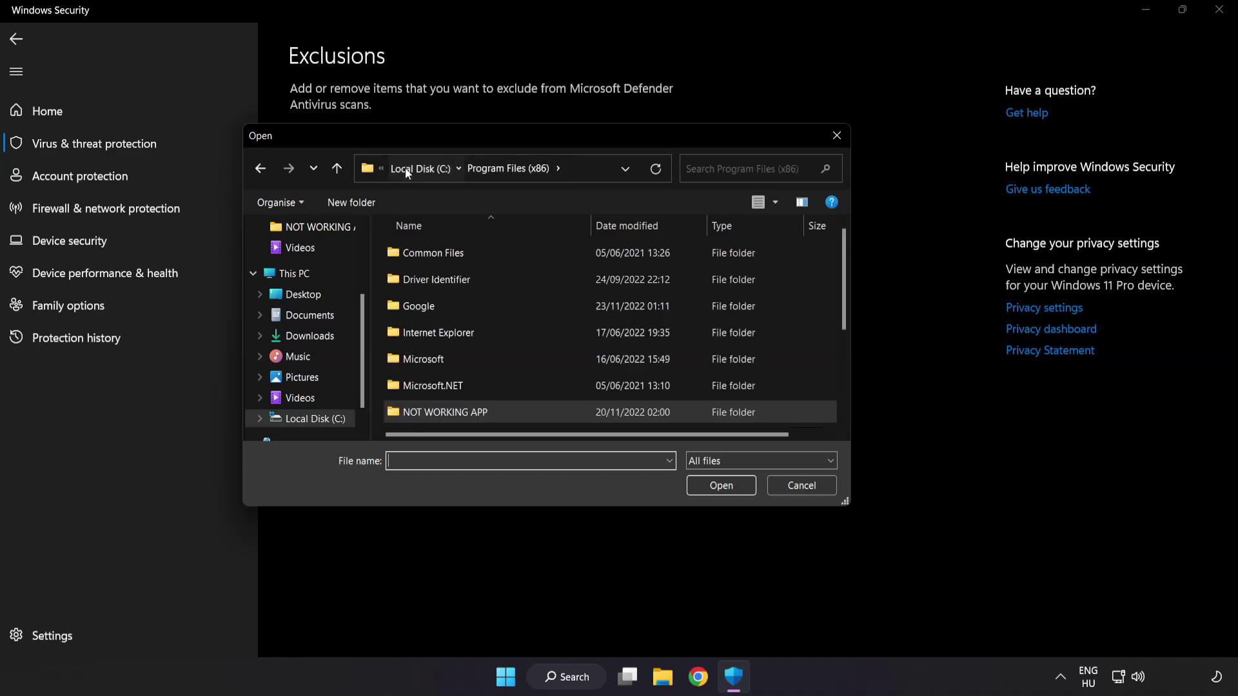
click(405, 167)
click(408, 167)
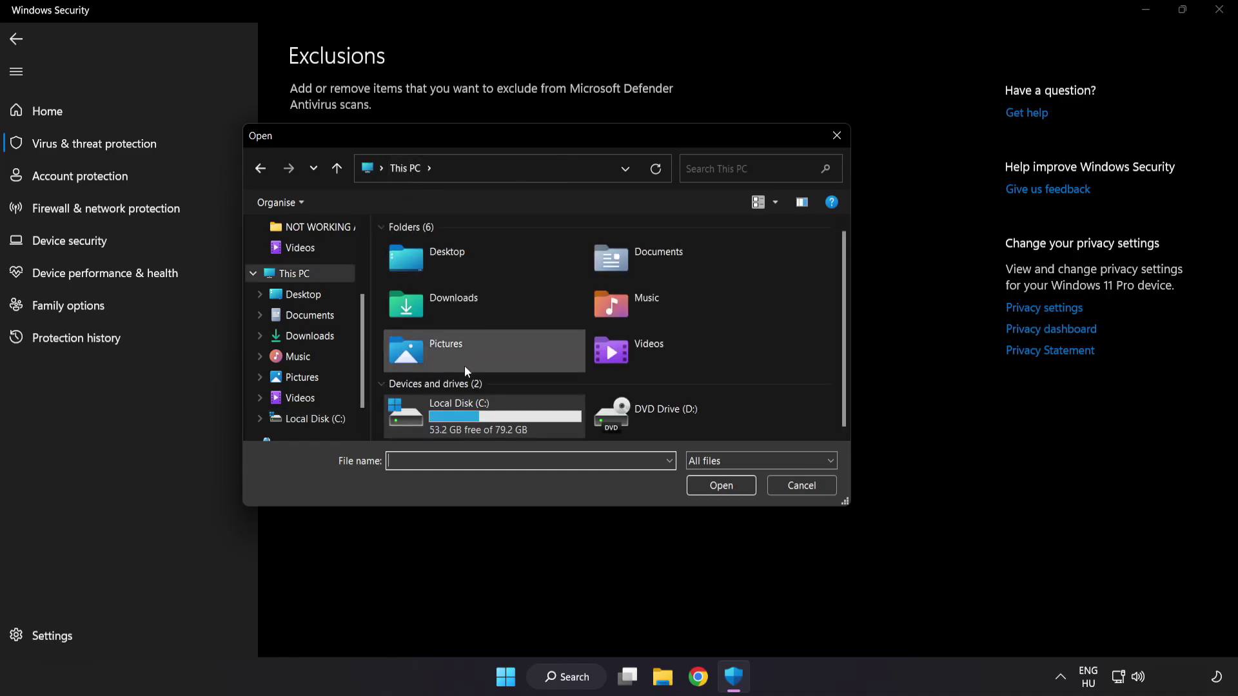
double_click(462, 423)
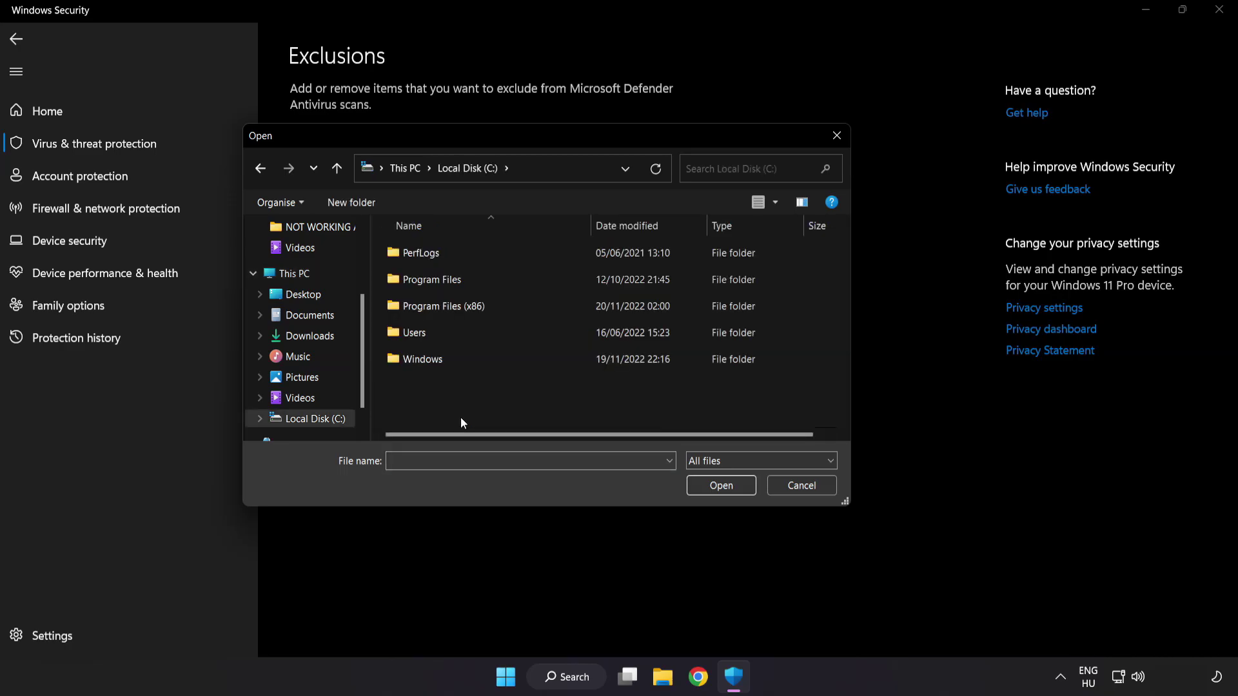
double_click(476, 302)
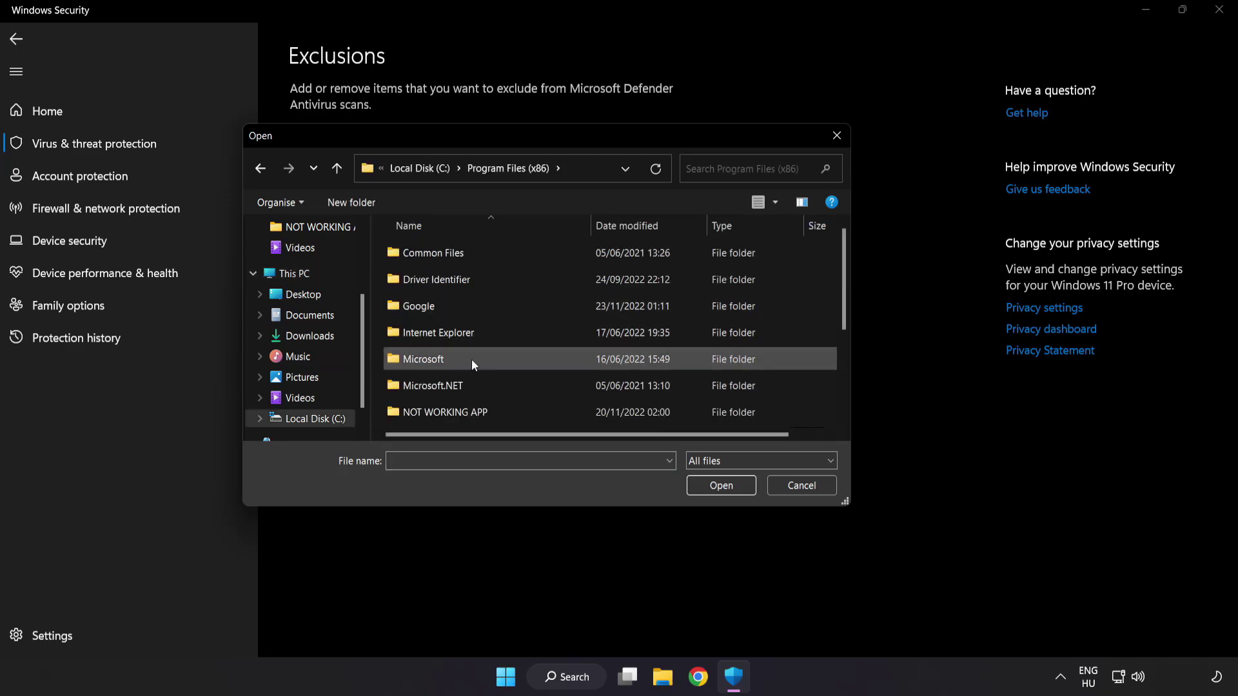
scroll(457, 424, down, 1)
click(441, 336)
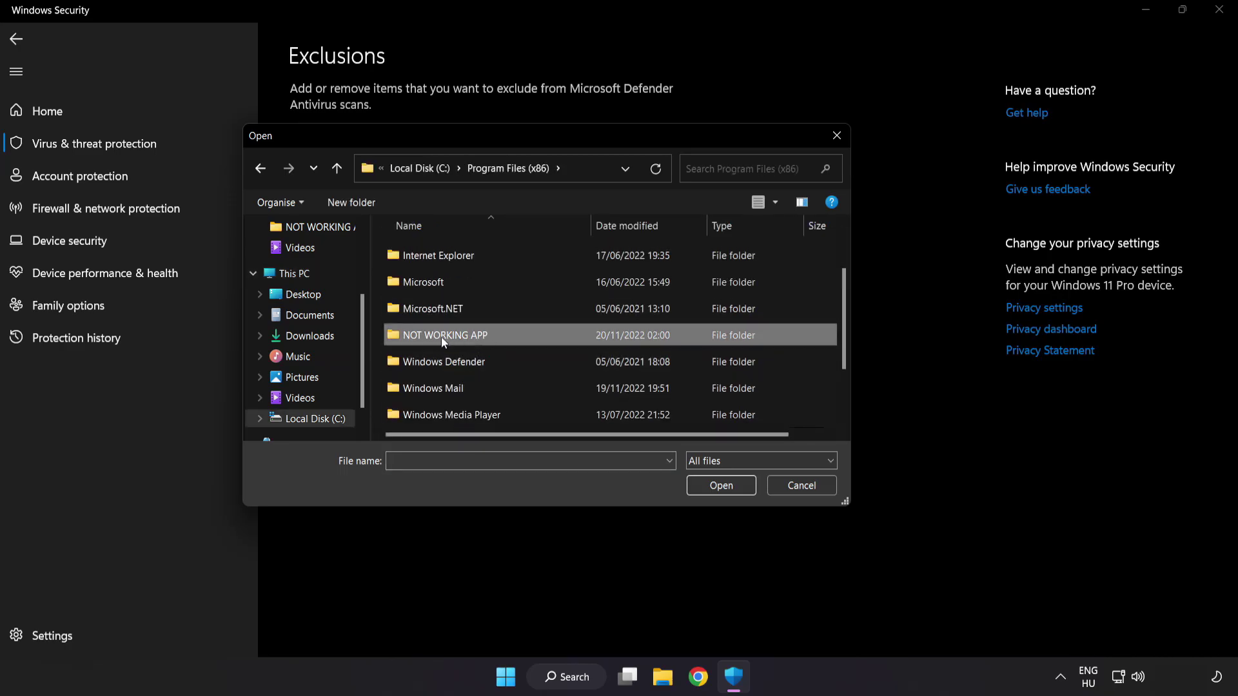
double_click(492, 335)
click(452, 258)
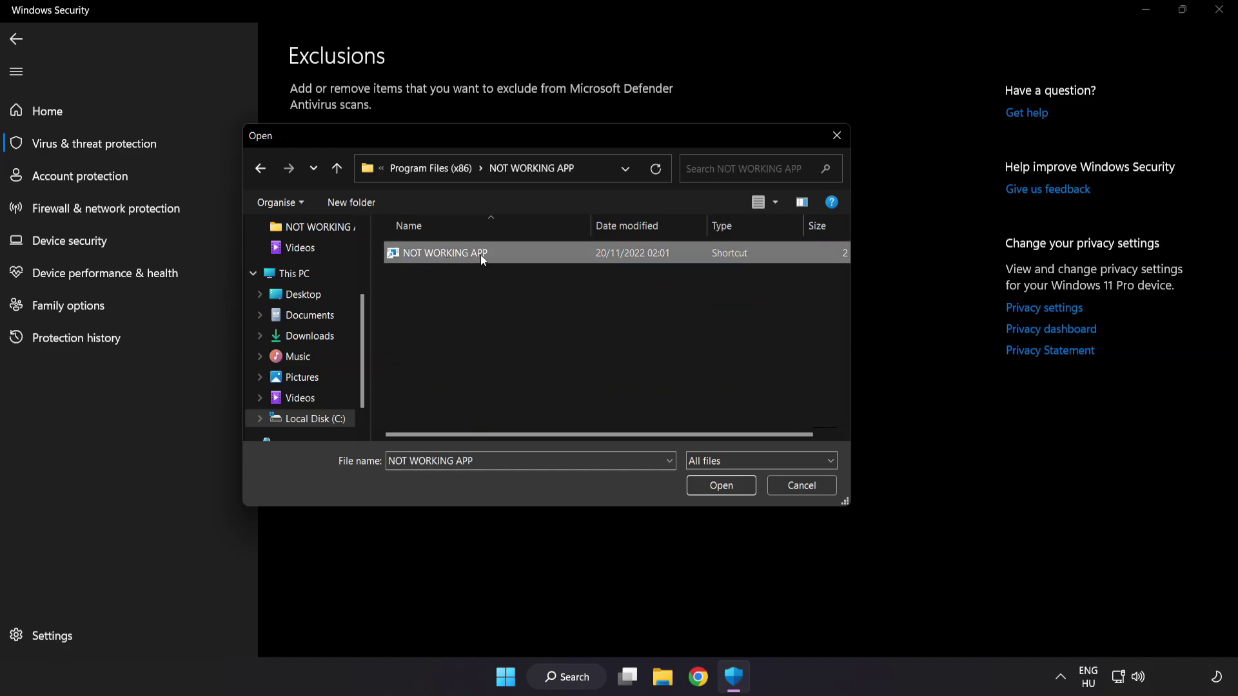
click(722, 490)
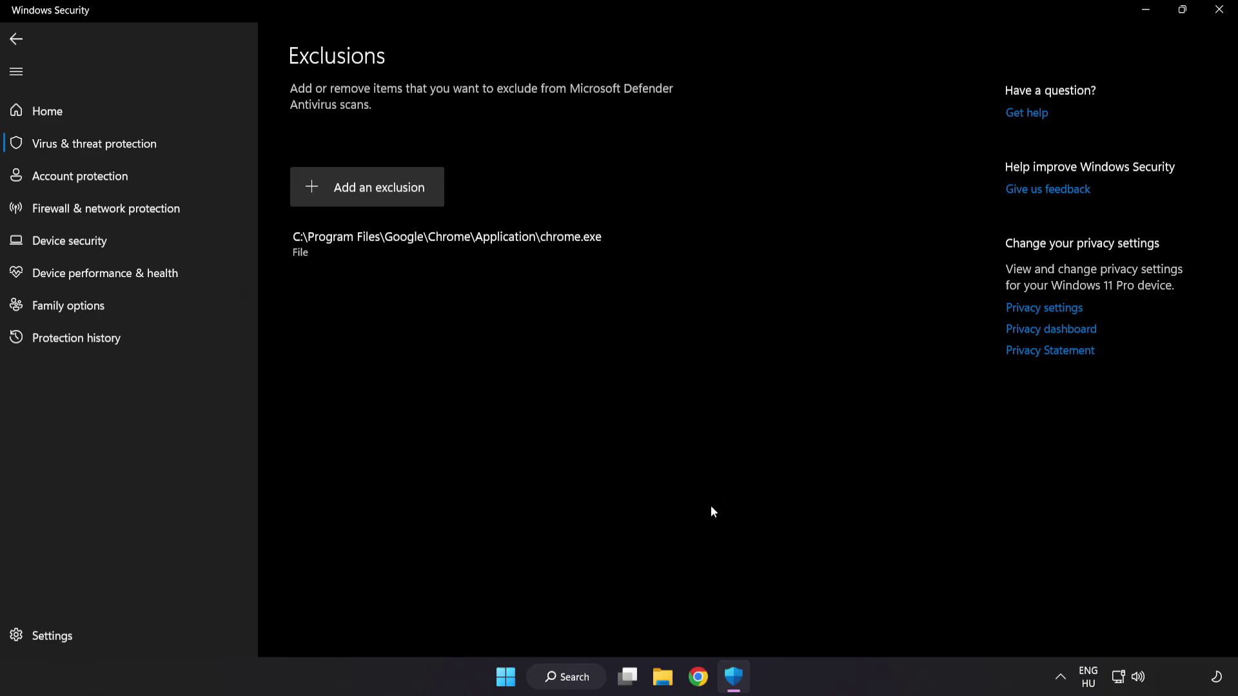
Close Windows Security and bring up the Start menu's power options for restarting
click(1215, 20)
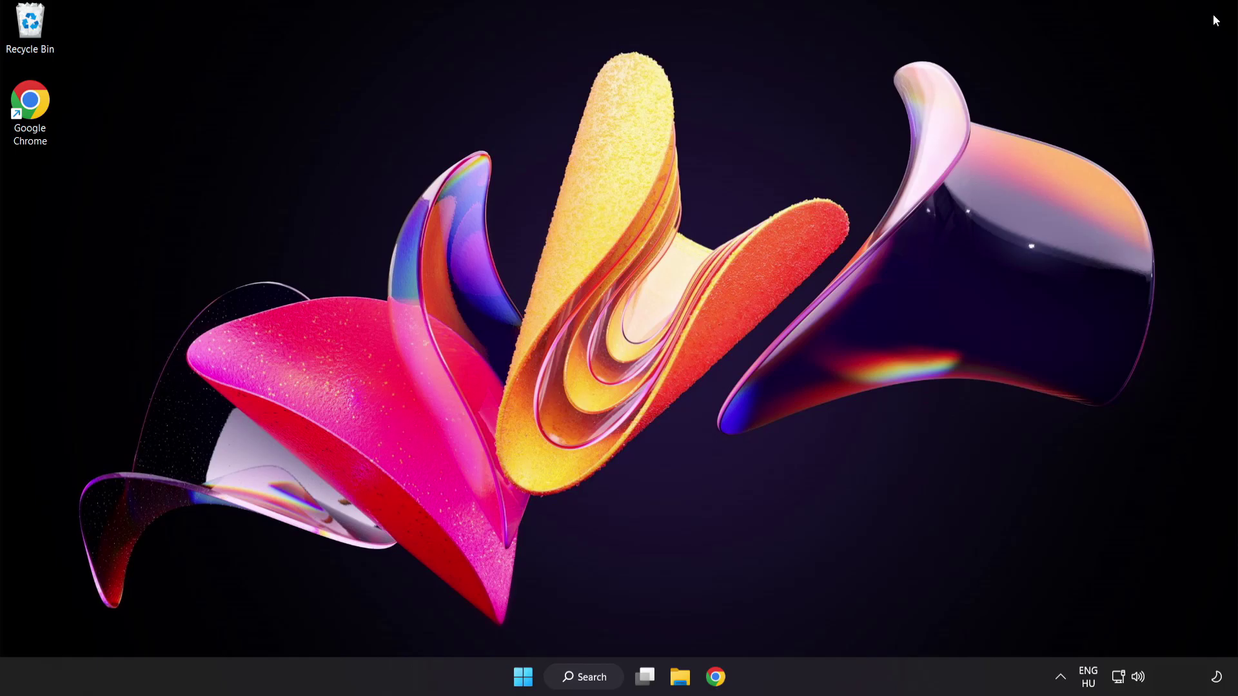
click(525, 672)
click(823, 621)
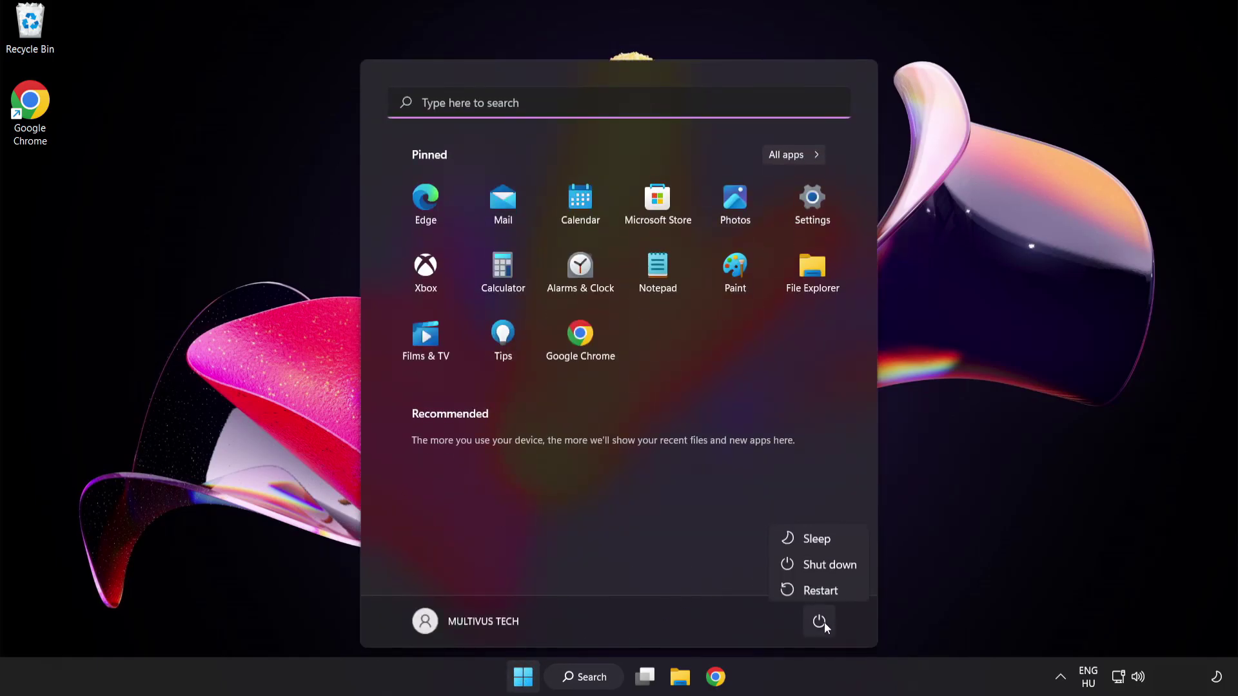